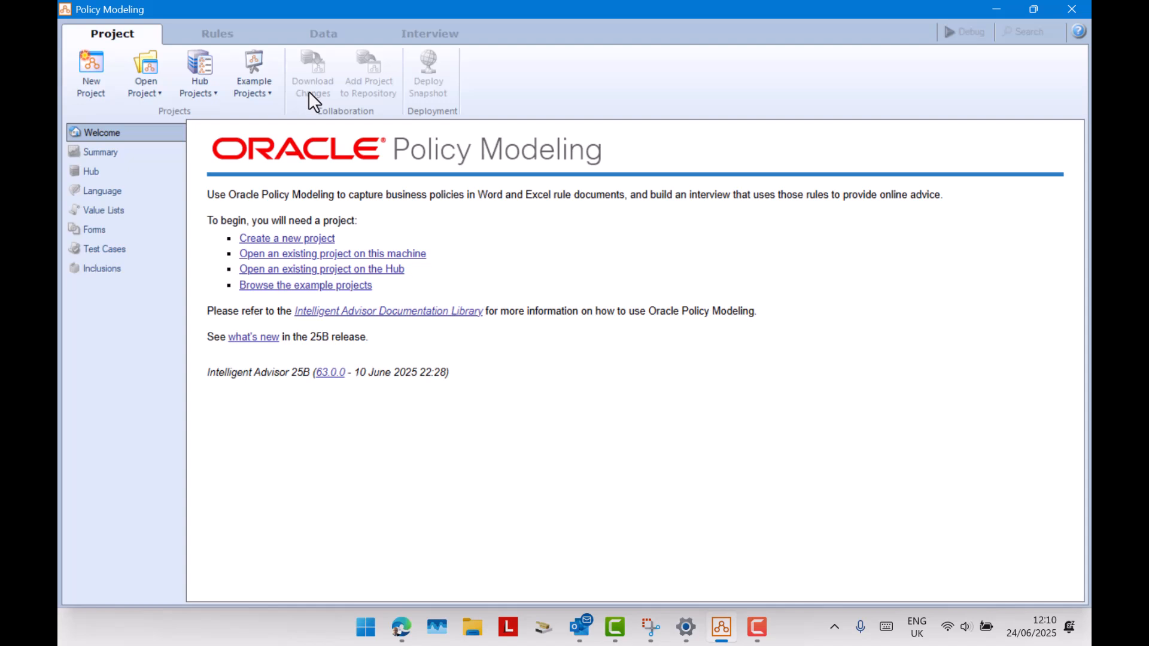
Create a new policy modeling project named RN_25B.
left_click(88, 60)
type("RN_\"%B")
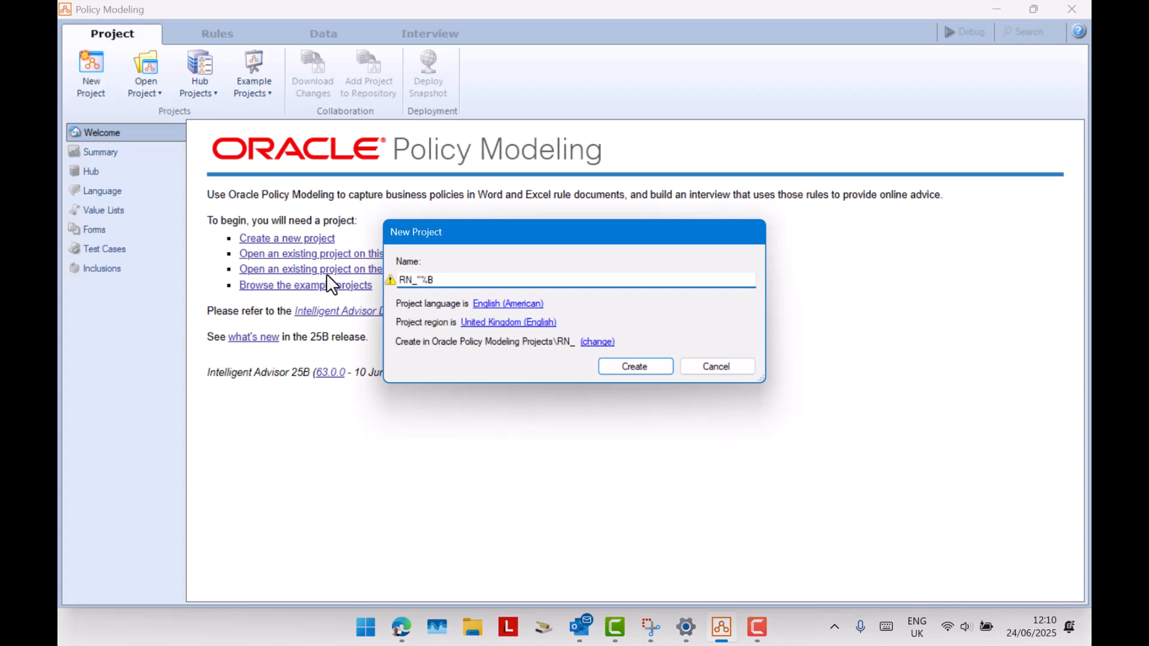
key("BackSpace")
key("BackSpace")
type("25B")
left_click(621, 367)
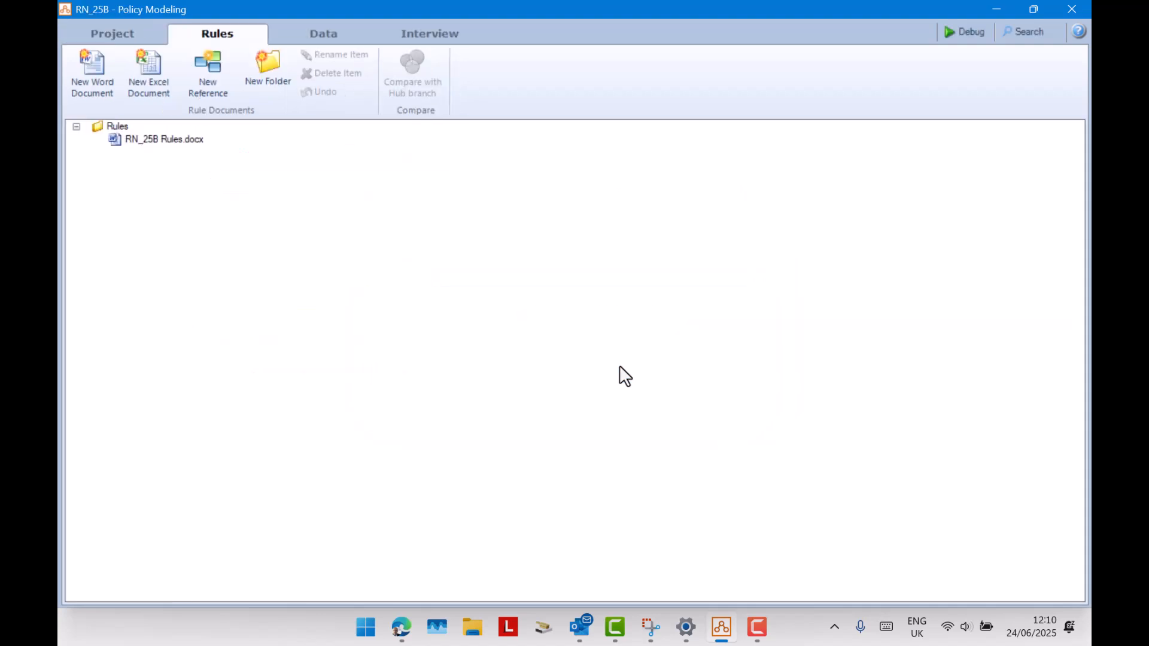
Add the project to the Hub repository with the description "INITIAL RN_25B".
left_click(133, 33)
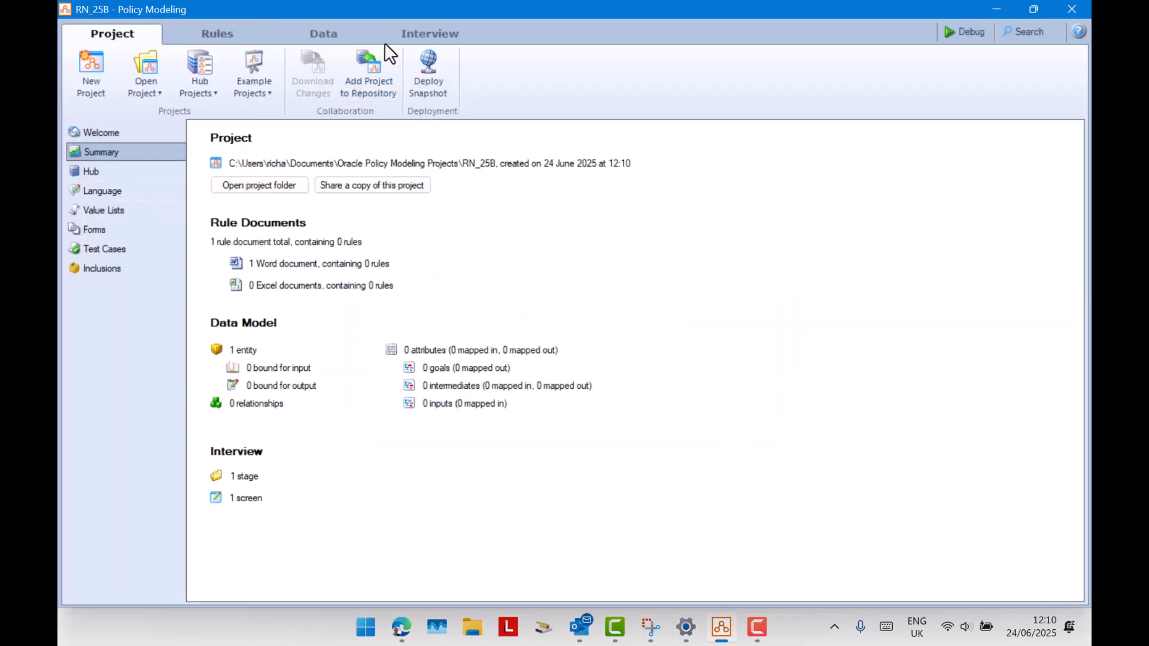
left_click(379, 88)
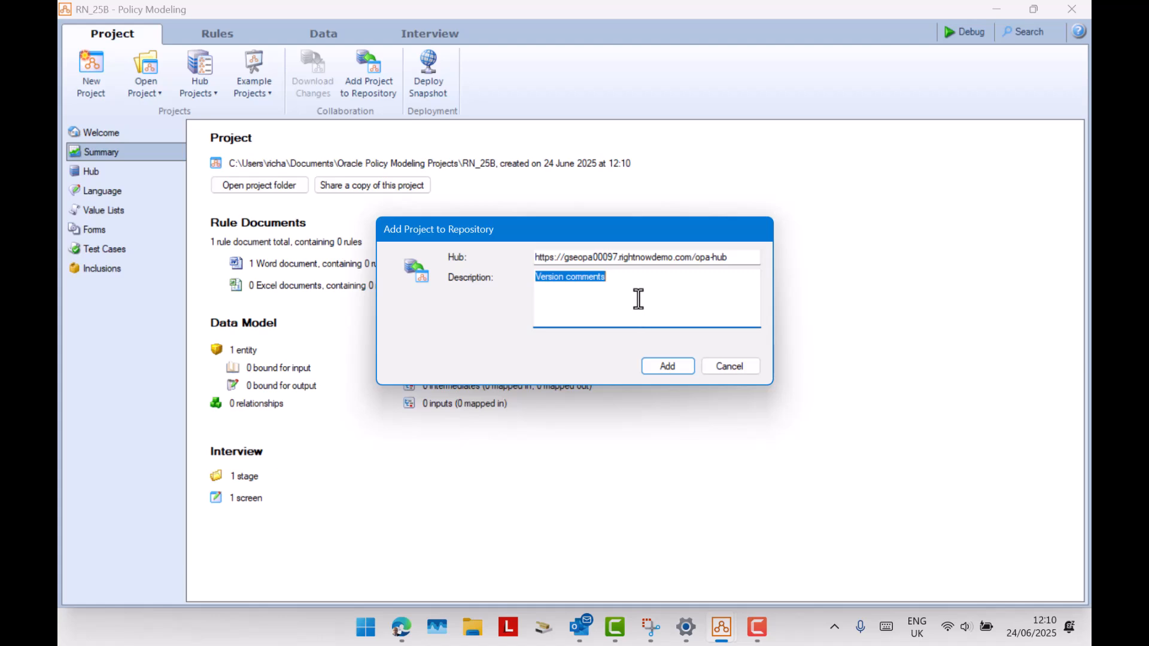
type("INITAL")
key("BackSpace")
key("BackSpace")
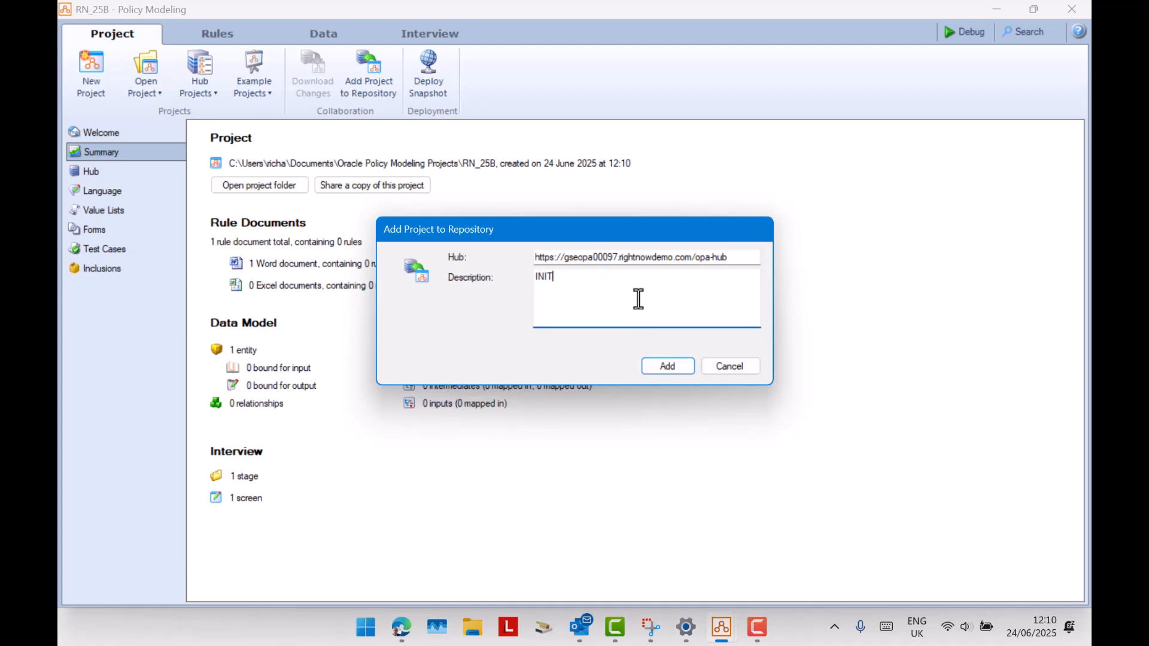
type("IAL RN_25B")
key("shift+Left")
key("shift+Left")
key("shift+Left")
key("shift+Left")
key("shift+Left")
key("shift+Left")
key("ctrl+c")
left_click(659, 361)
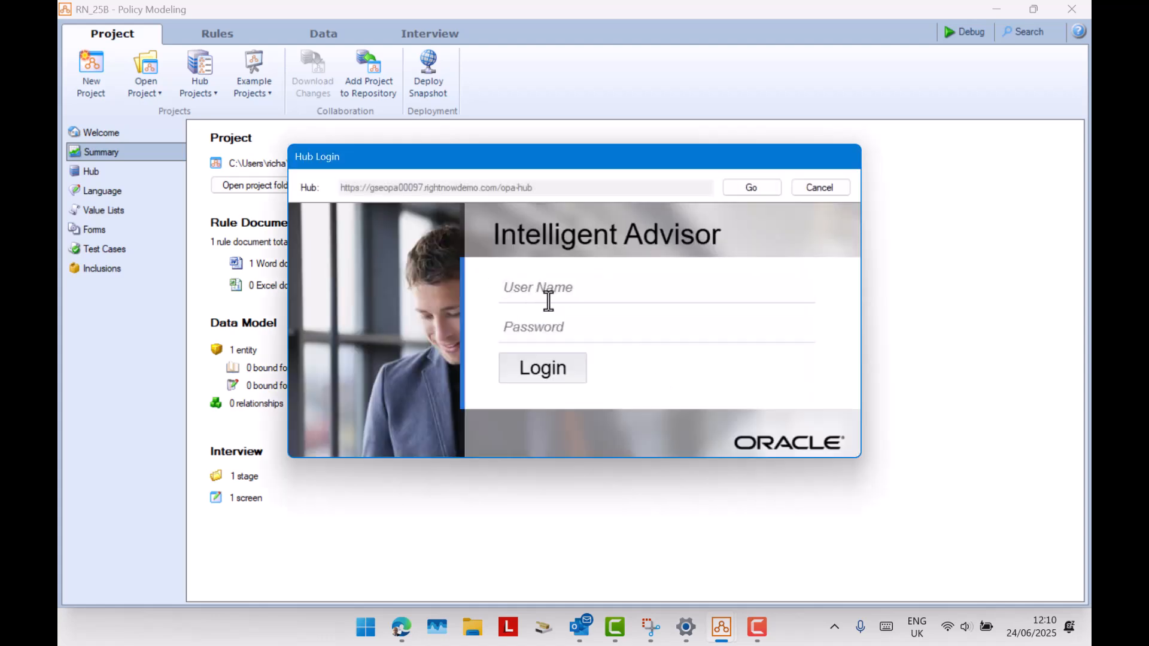
Log in to the Hub with the account's user name and password.
left_click(547, 298)
type("ric")
key("Tab")
type("*********")
key("BackSpace")
key("BackSpace")
key("BackSpace")
key("BackSpace")
key("BackSpace")
key("BackSpace")
key("BackSpace")
key("BackSpace")
key("BackSpace")
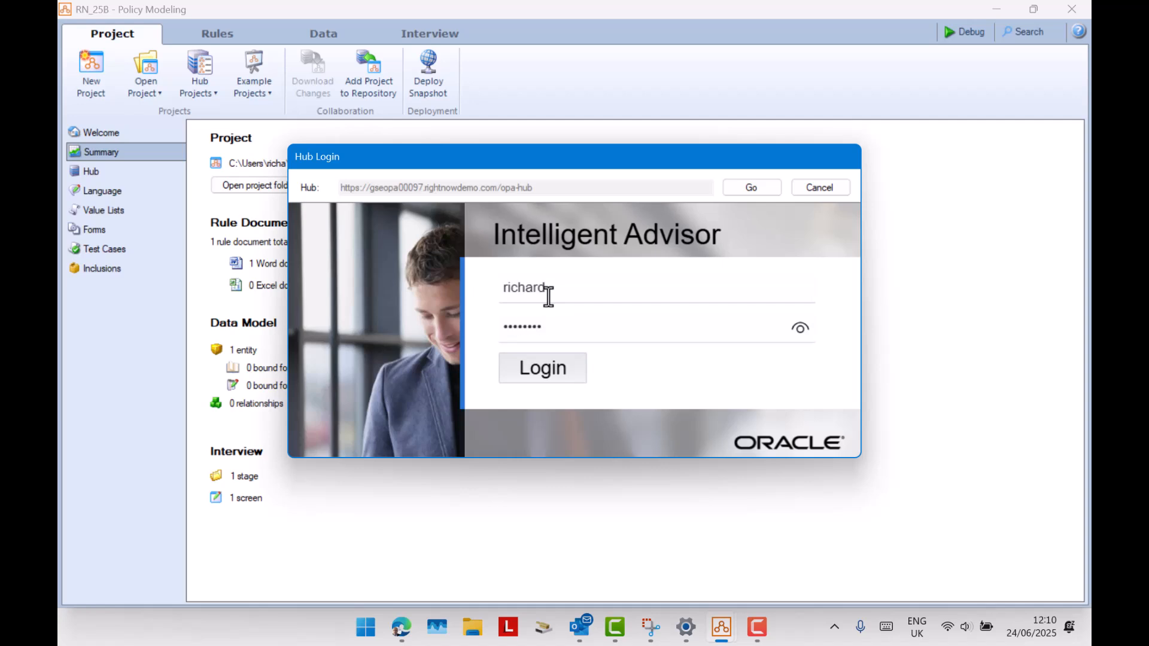
type("*****************")
key("Return")
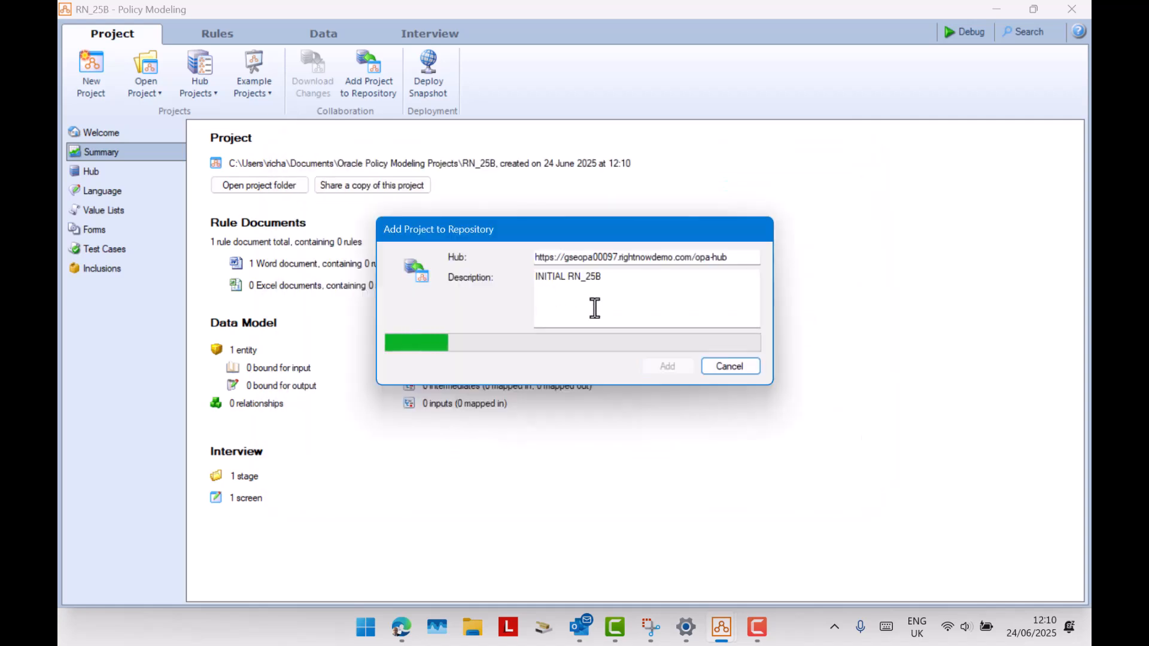
Assign the new repository project to the existing workspace RN_Workspace.
left_click(617, 292)
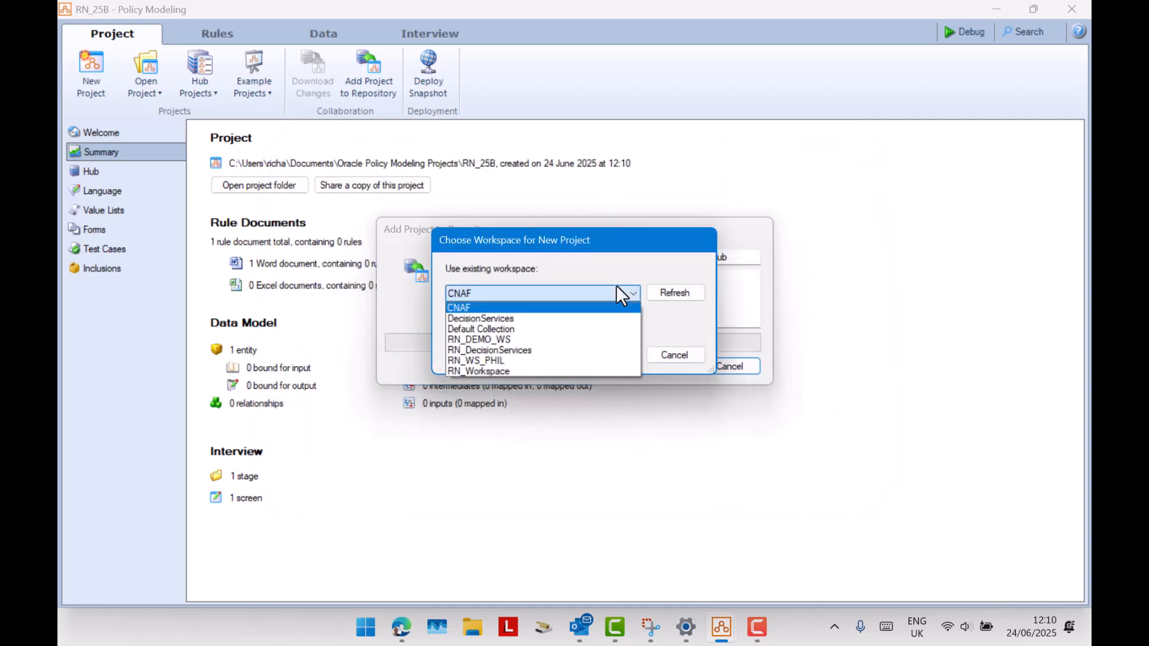
left_click(561, 371)
left_click(617, 357)
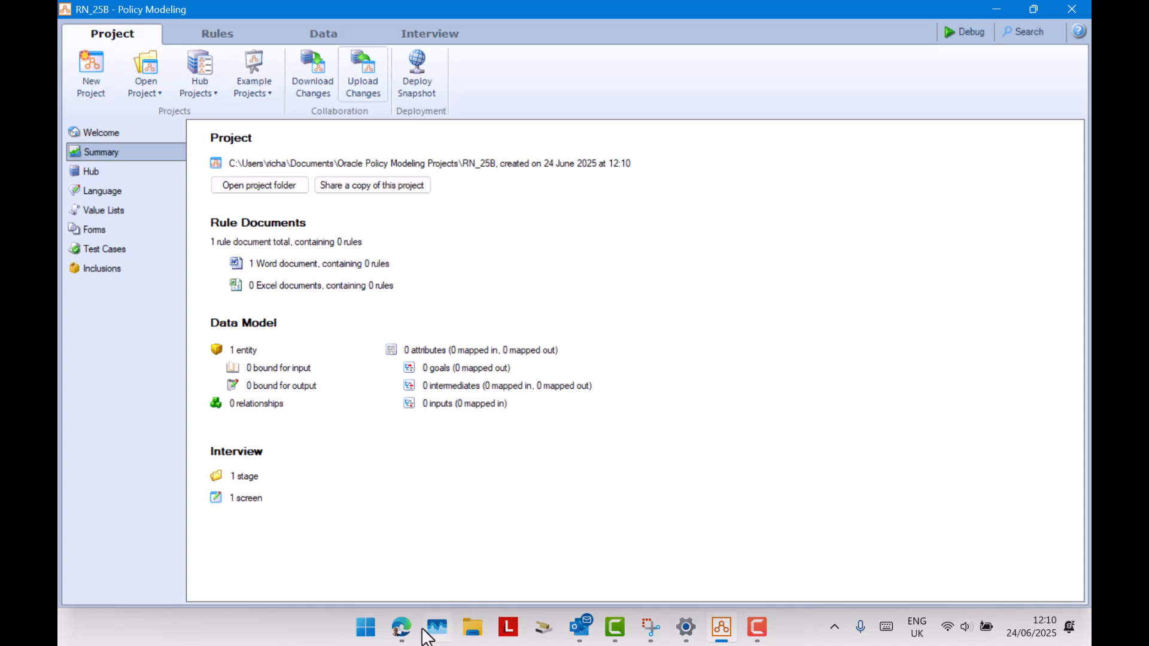
Switch to the Intelligent Advisor Hub in the browser, search the projects for RN_25B and open it.
left_click(402, 627)
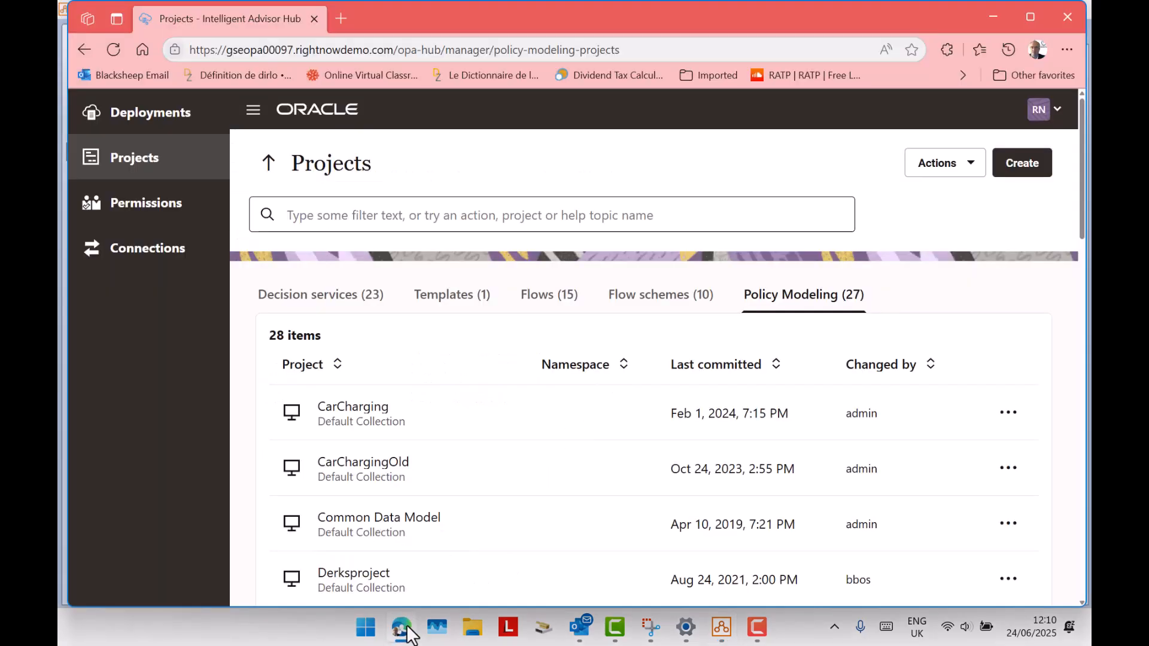
left_click(395, 223)
key("ctrl+v")
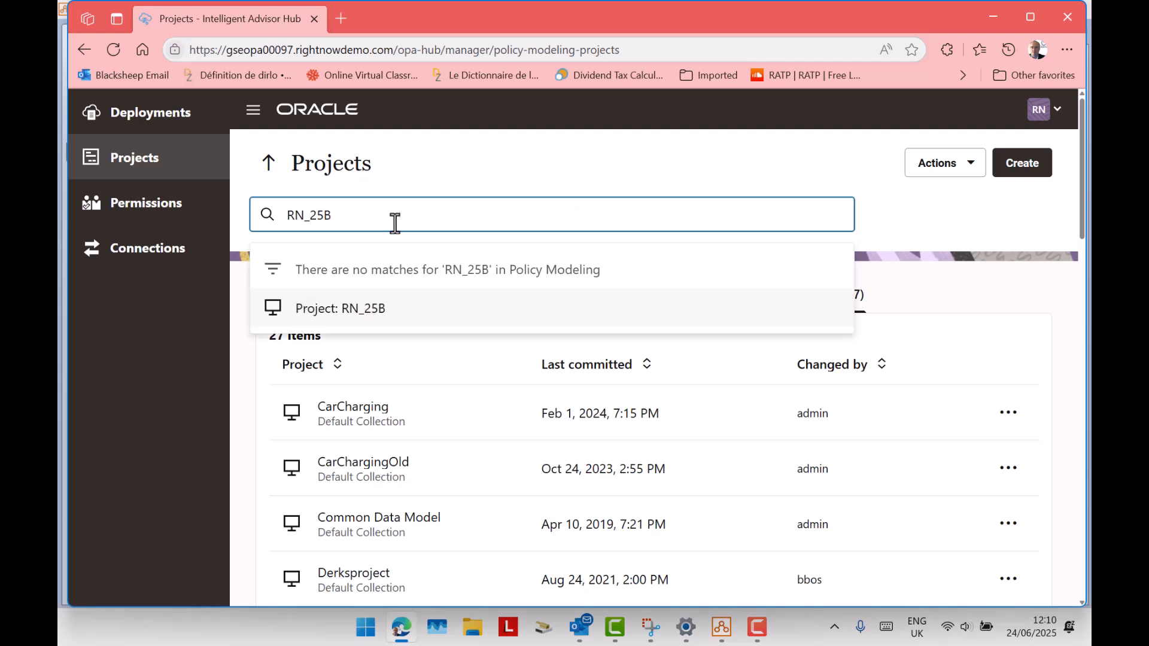
left_click(370, 317)
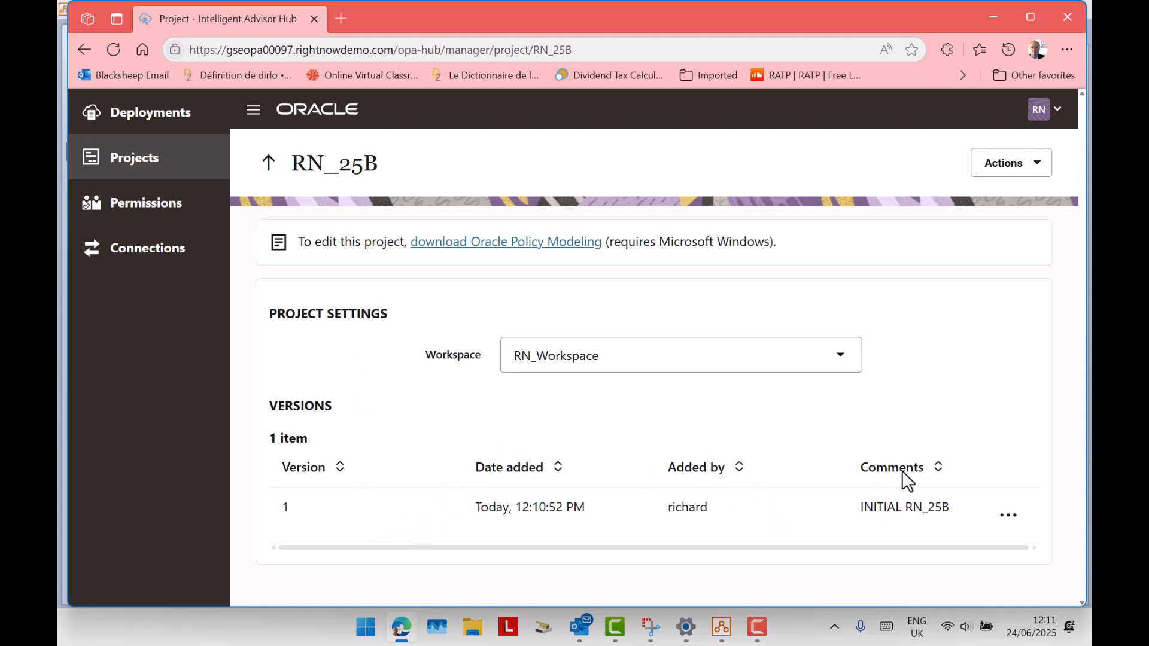
Branch version 1 of RN_25B by copying it into a new namespace named 25B.
left_click(1011, 519)
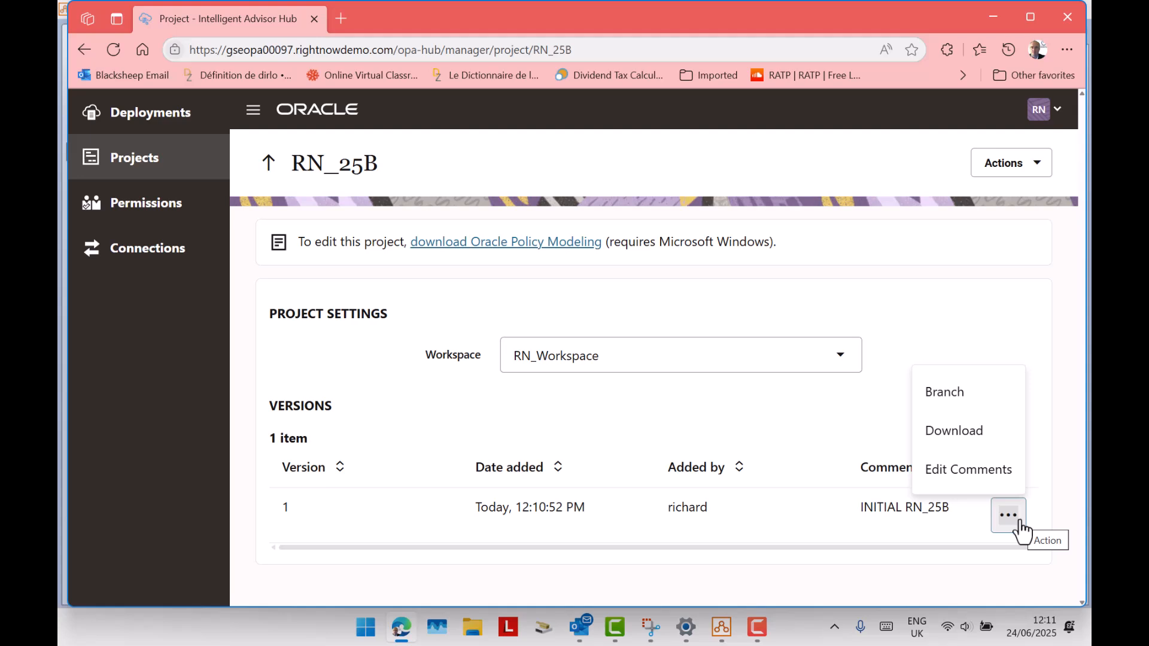
left_click(984, 411)
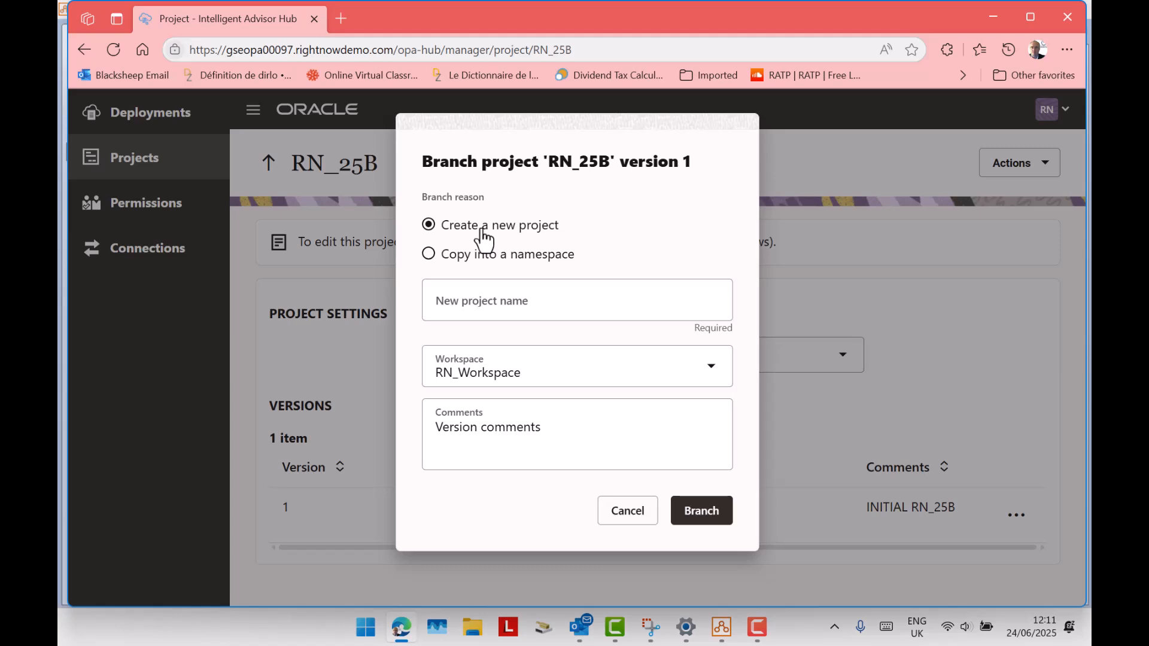
left_click(455, 263)
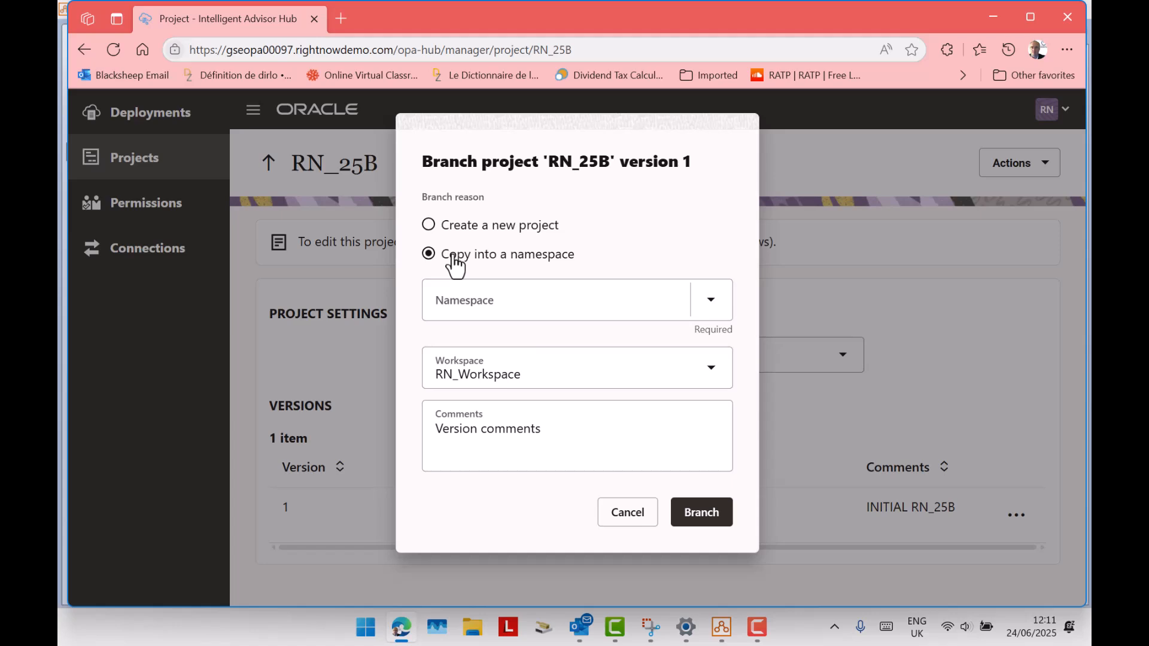
left_click(522, 292)
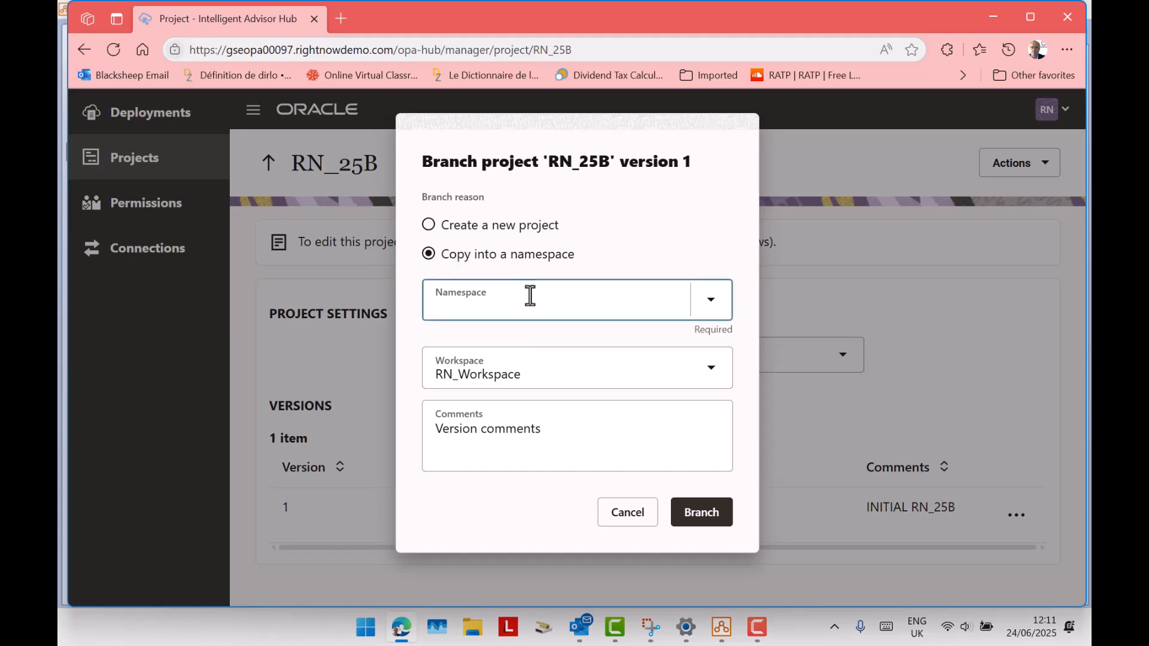
type("25B")
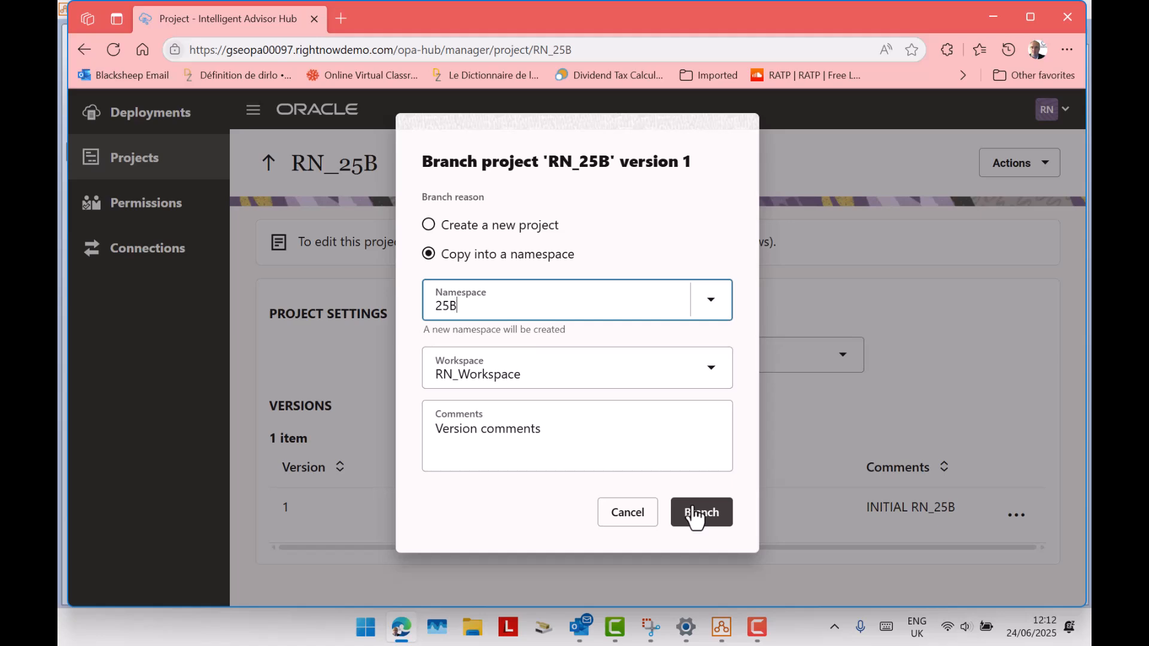
left_click(695, 515)
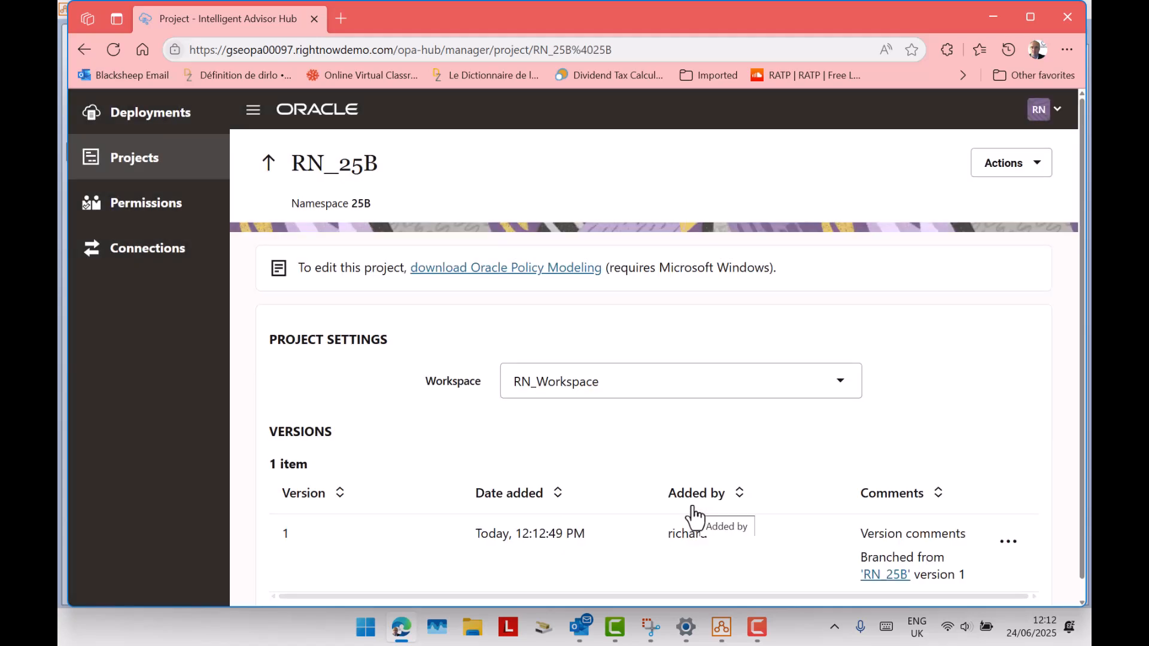
Return to the Projects list and filter it by RN_25B.
left_click(271, 168)
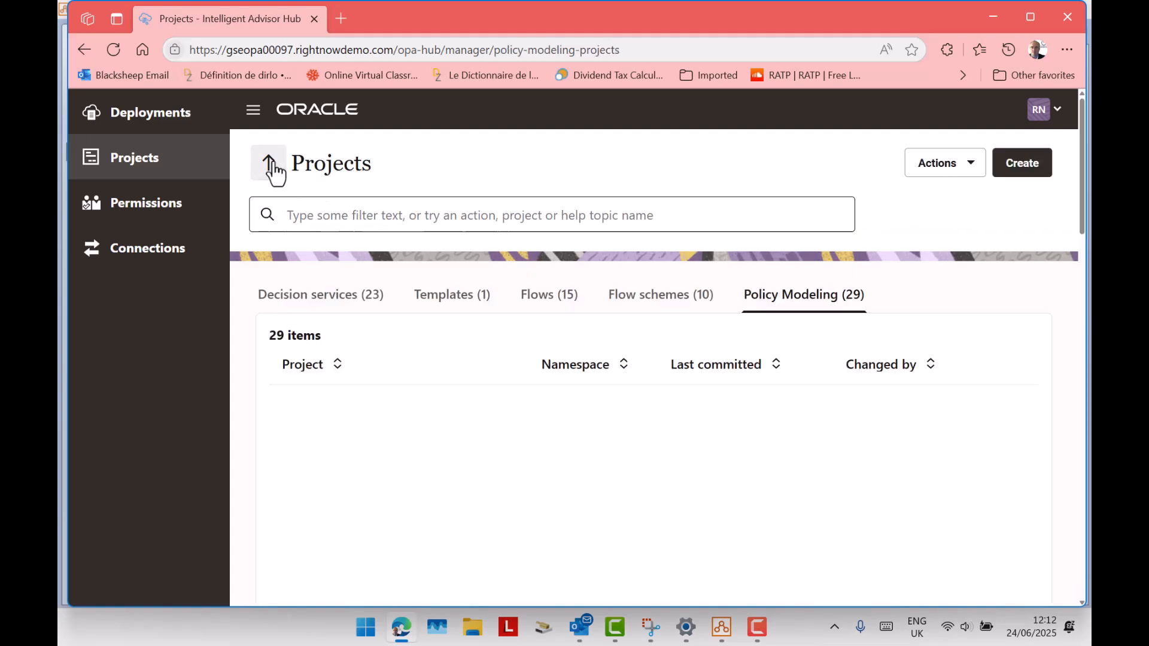
left_click(332, 211)
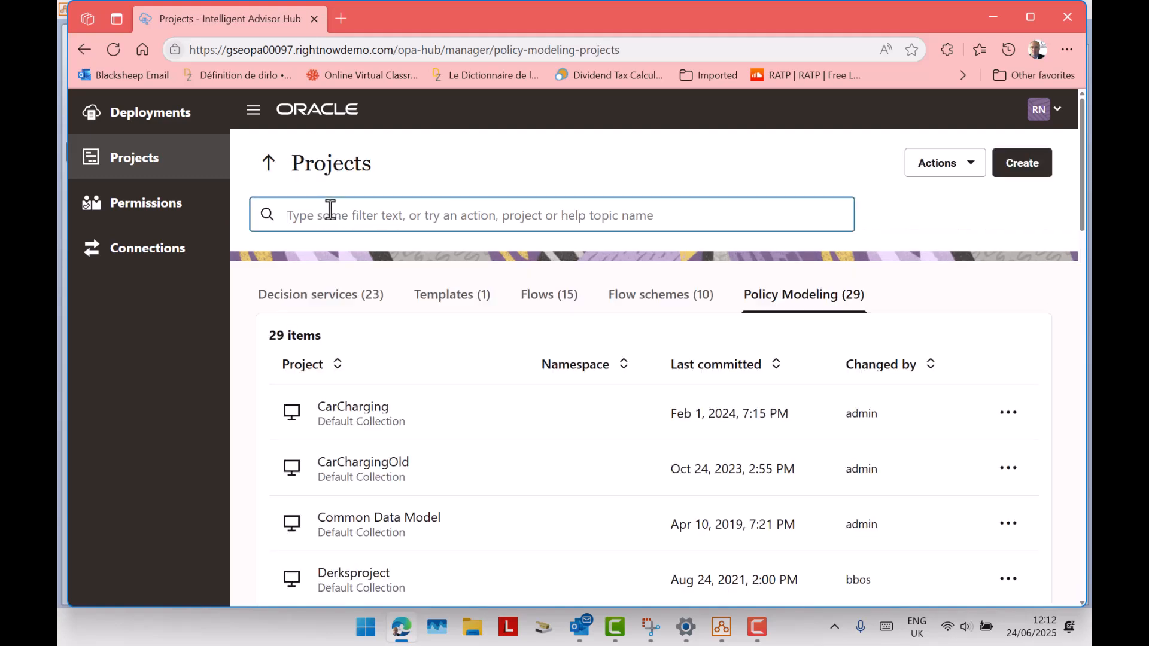
type("RN_25B")
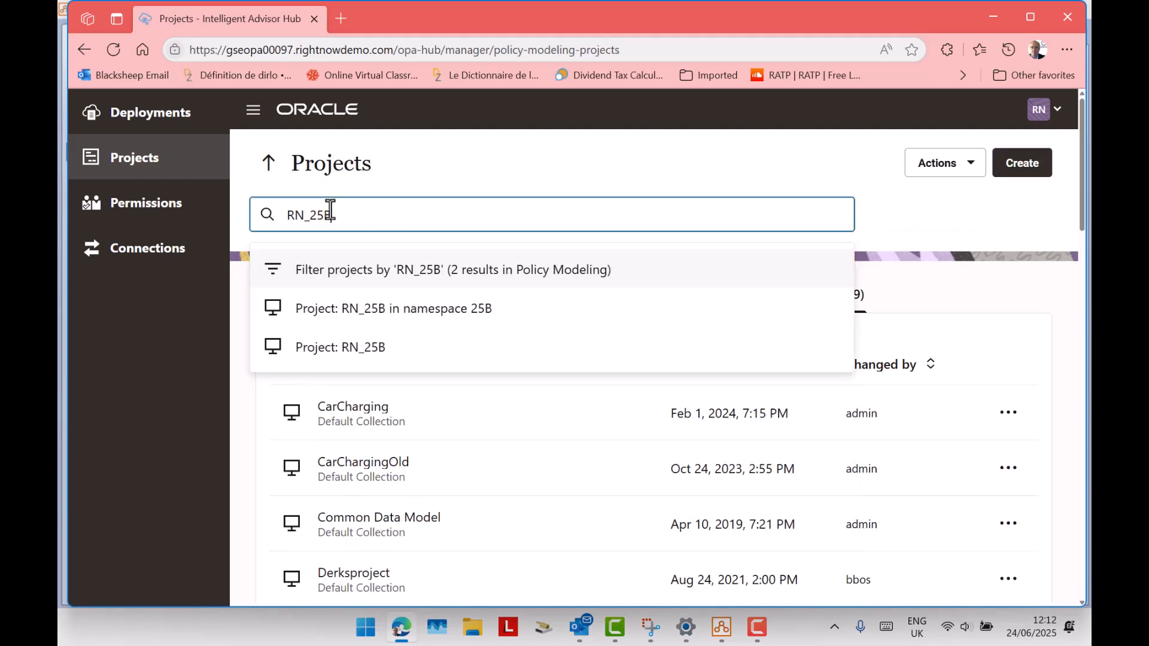
left_click(477, 276)
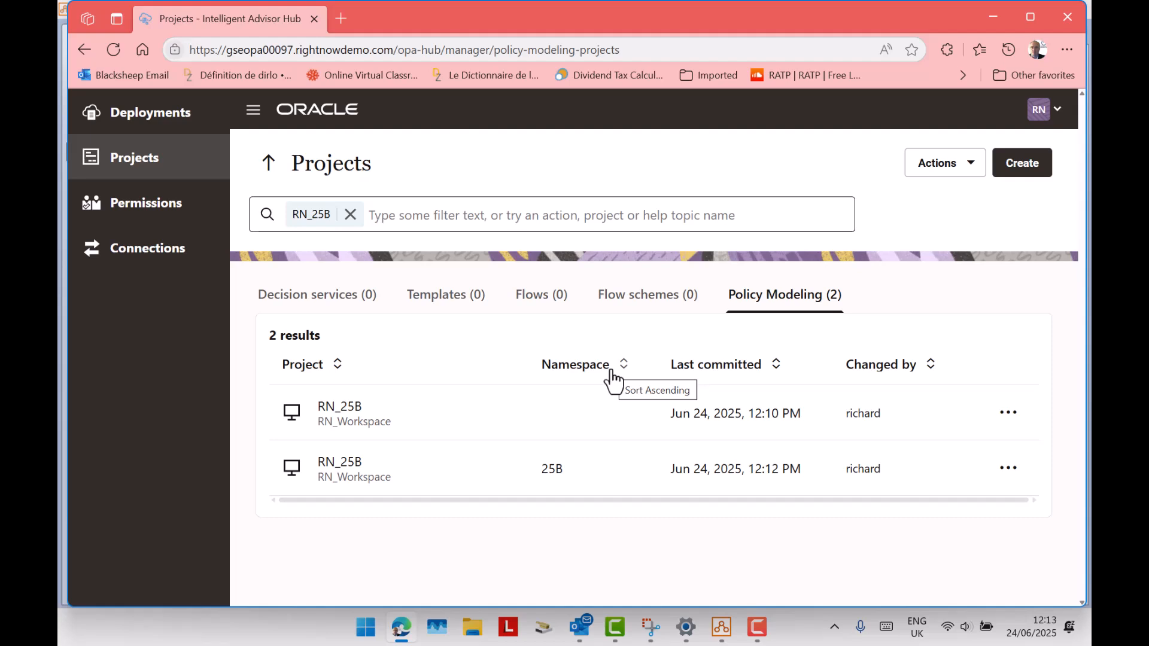
Switch to Policy Modeling, open the Hub project RN_25B in namespace 25B and look through its summary, data and rules.
left_click(729, 635)
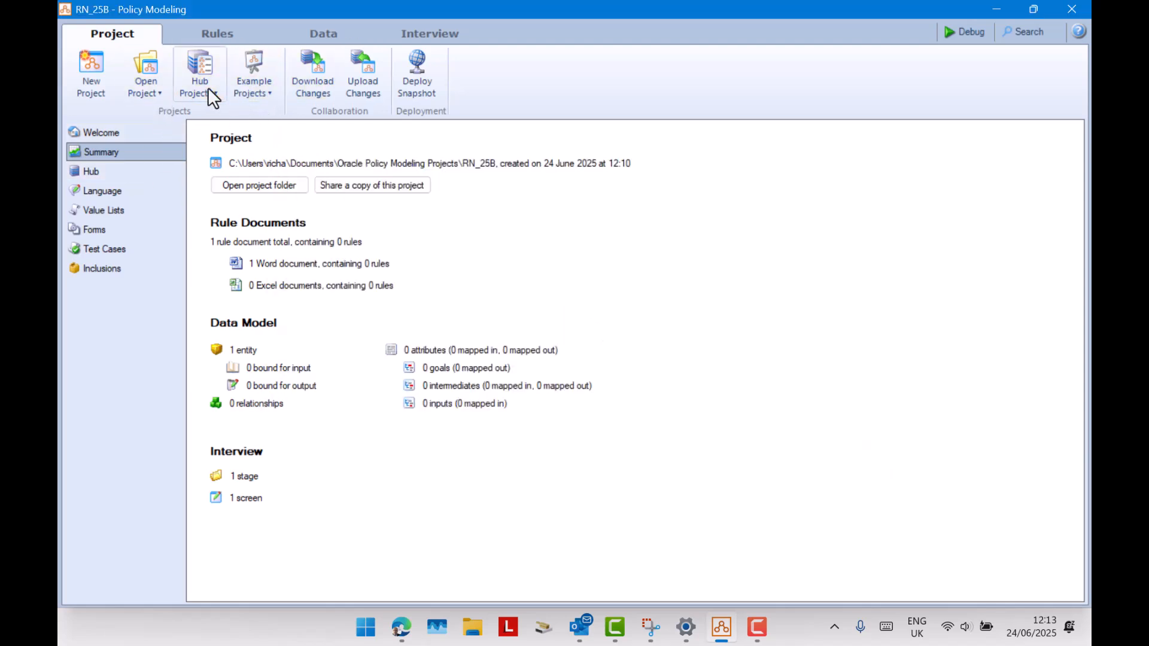
left_click(208, 90)
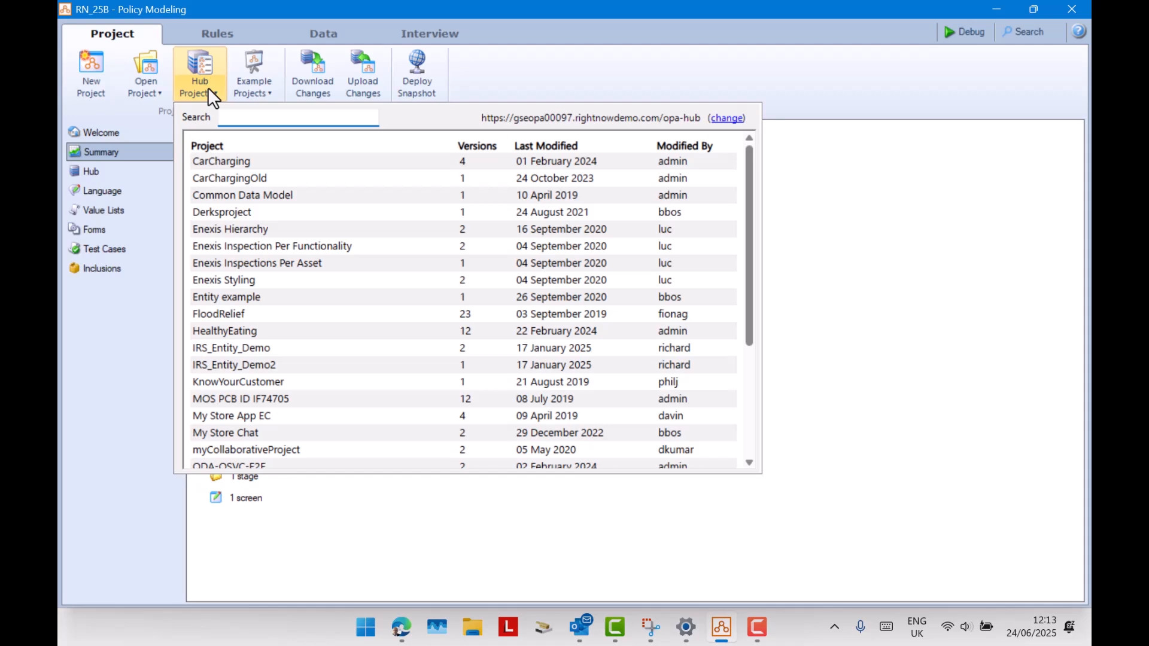
type("RN_25B")
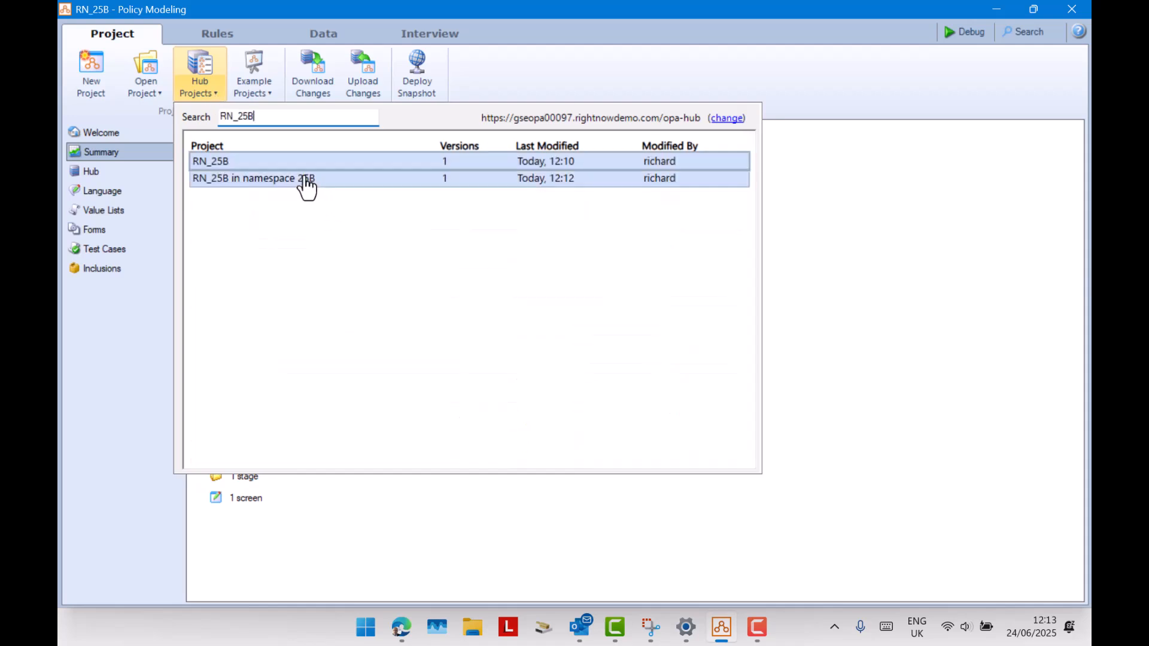
left_click(268, 186)
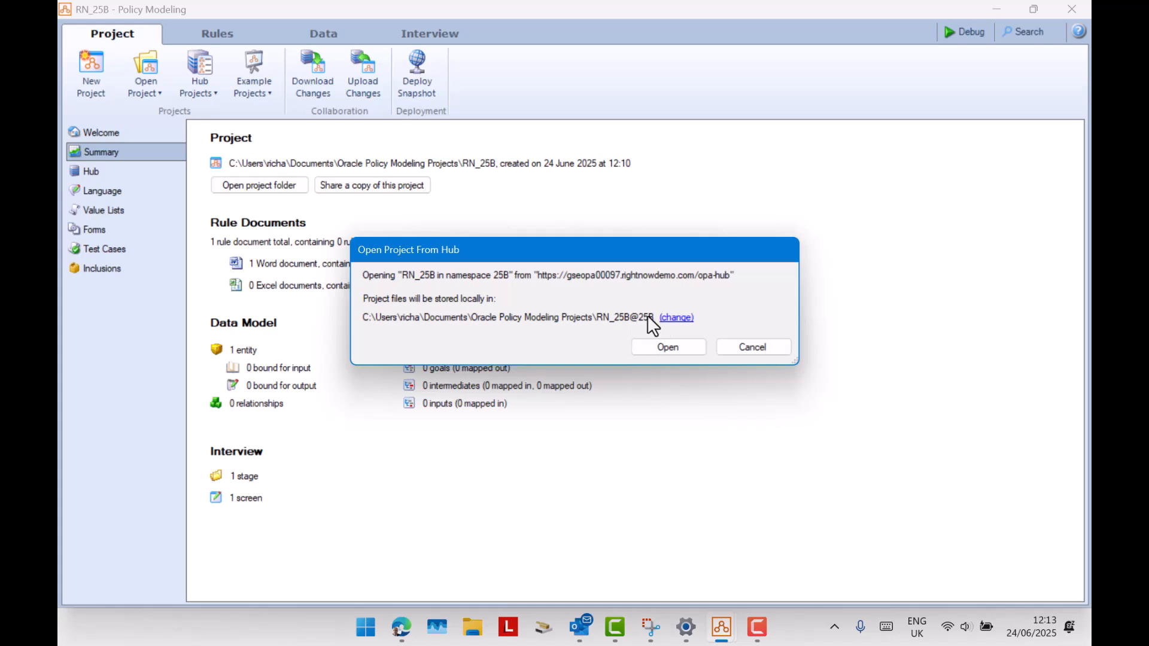
left_click(668, 349)
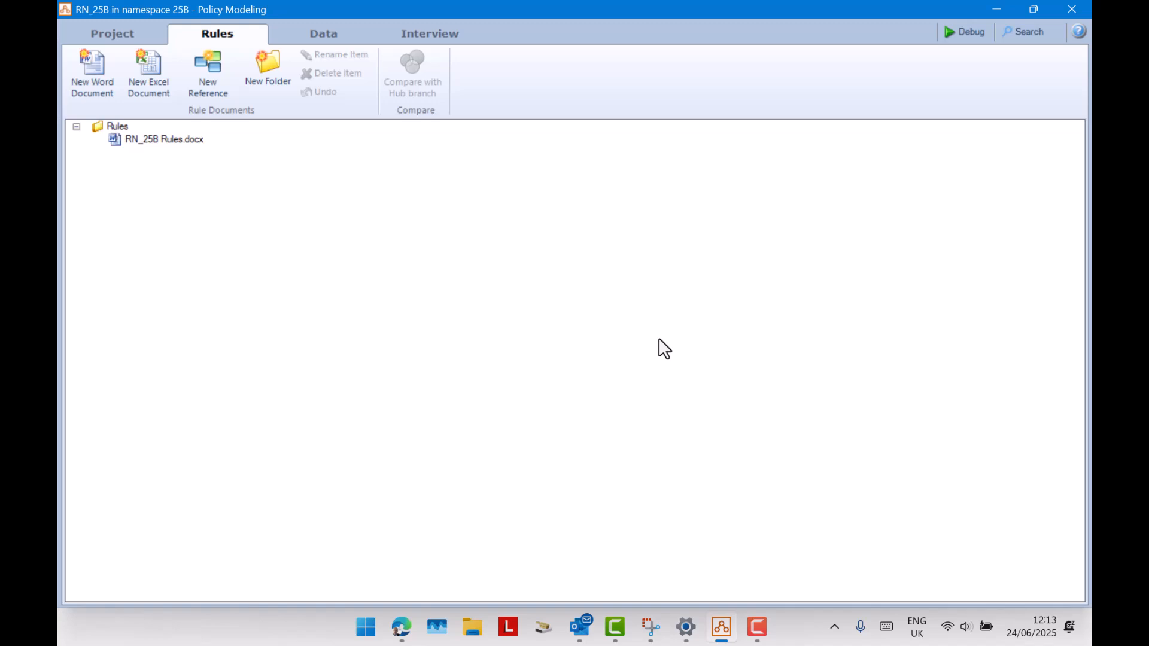
left_click(122, 36)
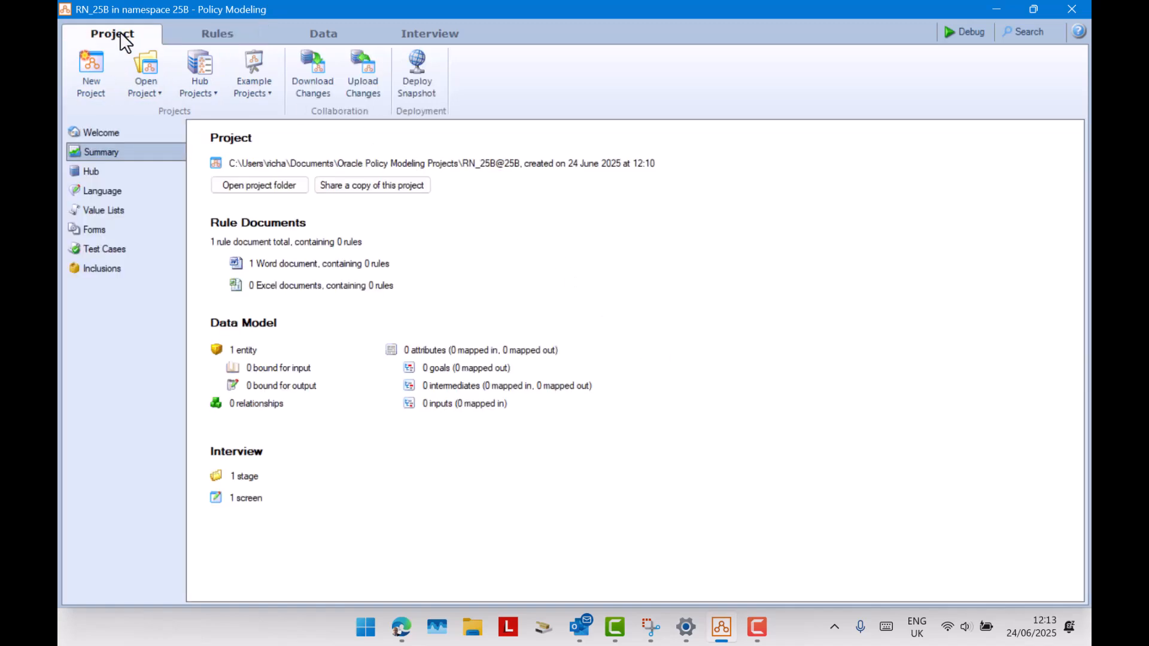
left_click(332, 37)
left_click(231, 35)
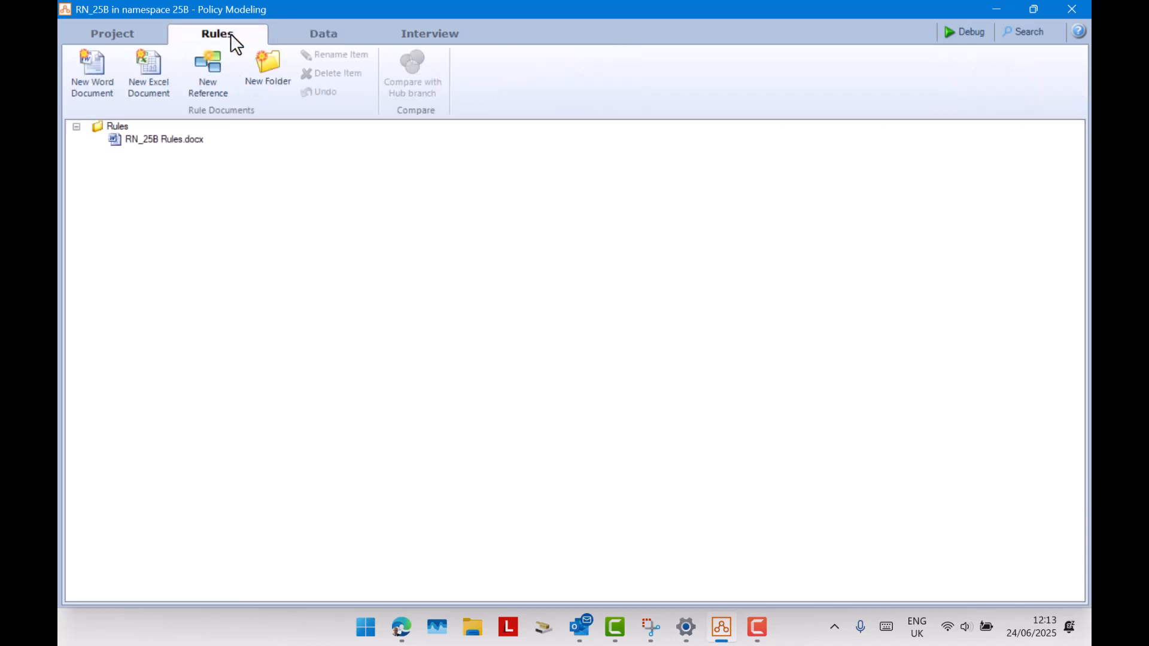
Deploy a snapshot of the namespaced project with the comment "Deploy namespaced version".
left_click(126, 35)
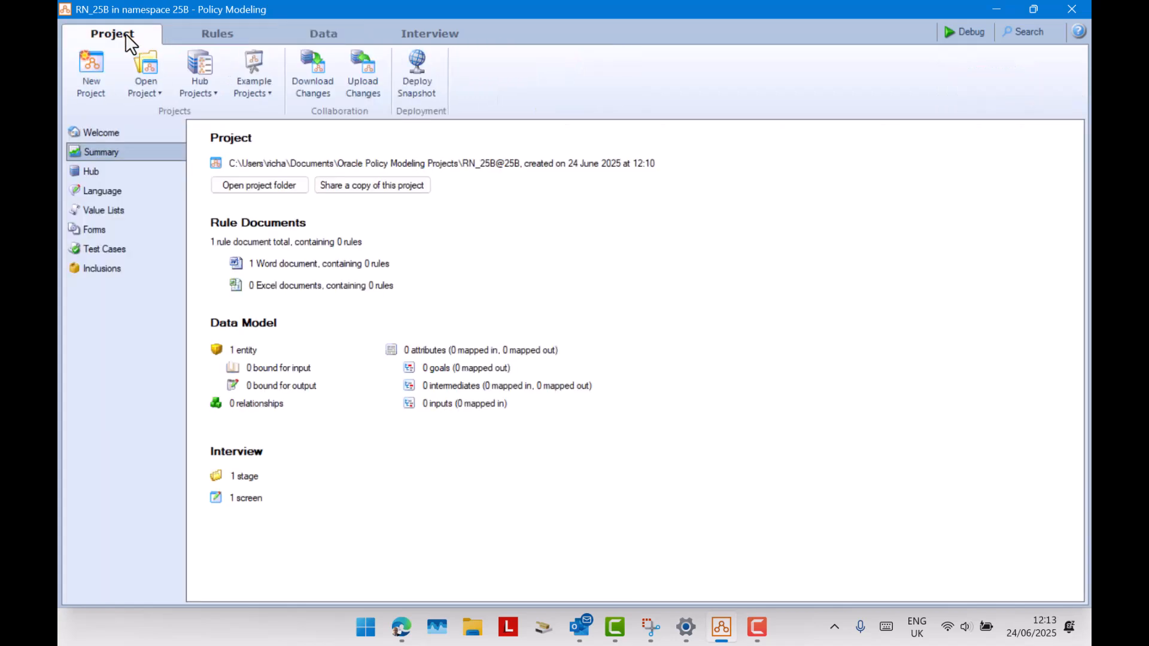
left_click(407, 67)
left_click(564, 264)
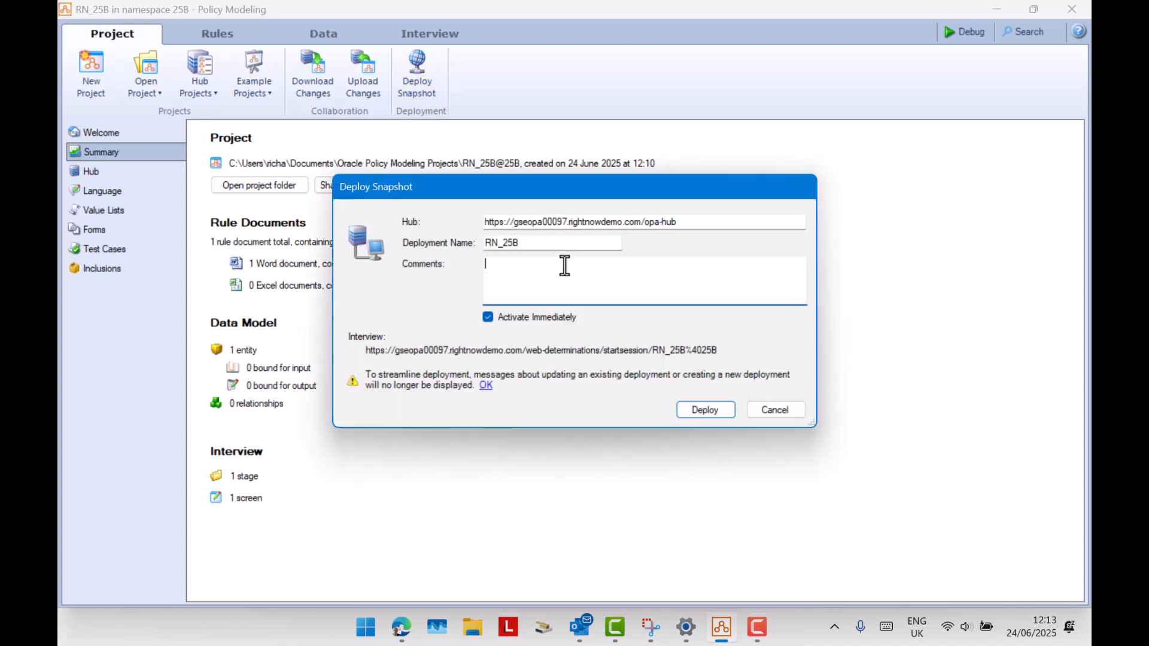
type("Deploy nbam")
key("BackSpace")
key("BackSpace")
key("BackSpace")
type("amespaced version")
left_click(704, 411)
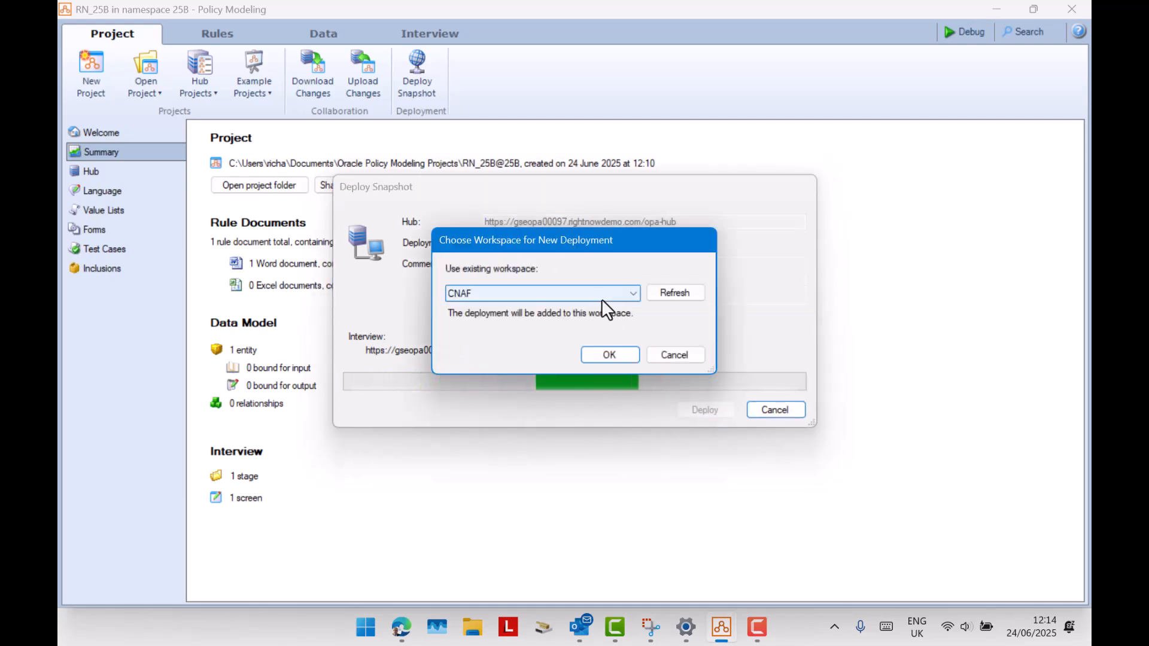
Choose RN_Workspace as the workspace for the new deployment and confirm it.
left_click(601, 294)
left_click(568, 361)
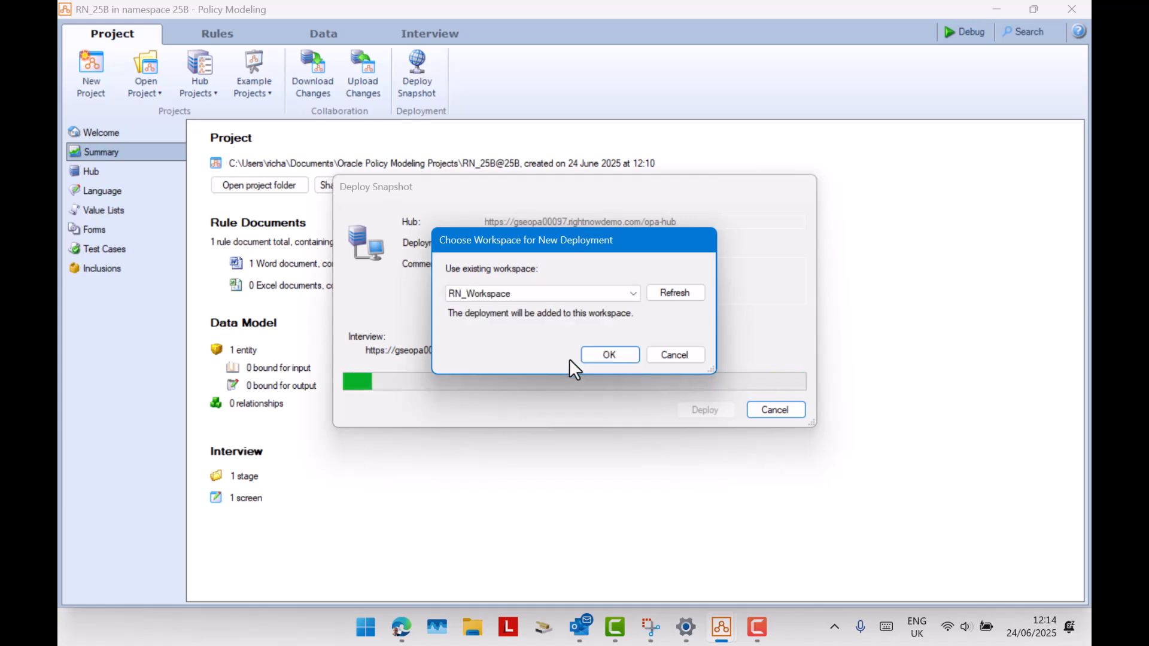
left_click(611, 356)
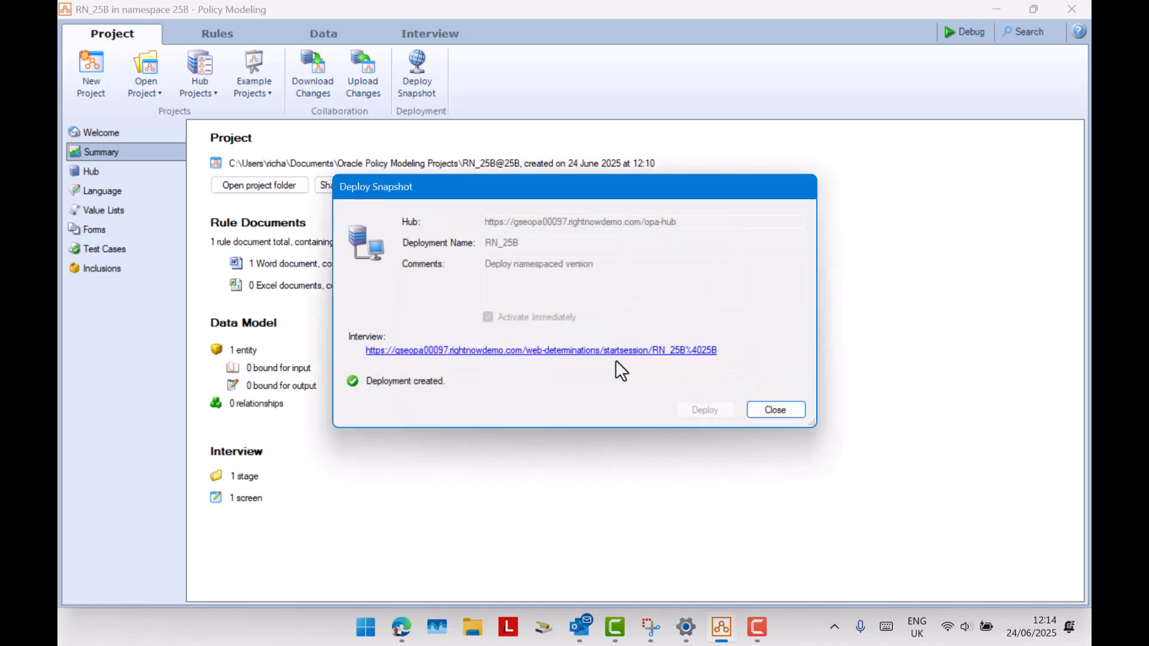
Close the finished deployment, switch to the Hub in the browser and filter the Deployments list by RN_25B.
left_click(792, 412)
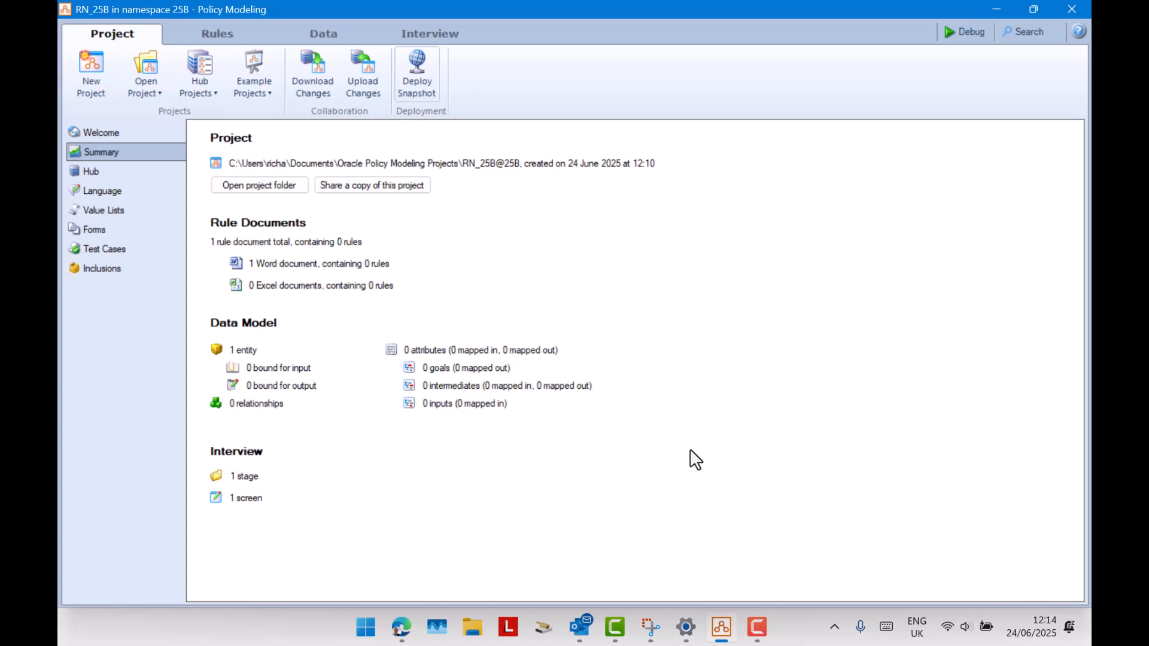
left_click(401, 627)
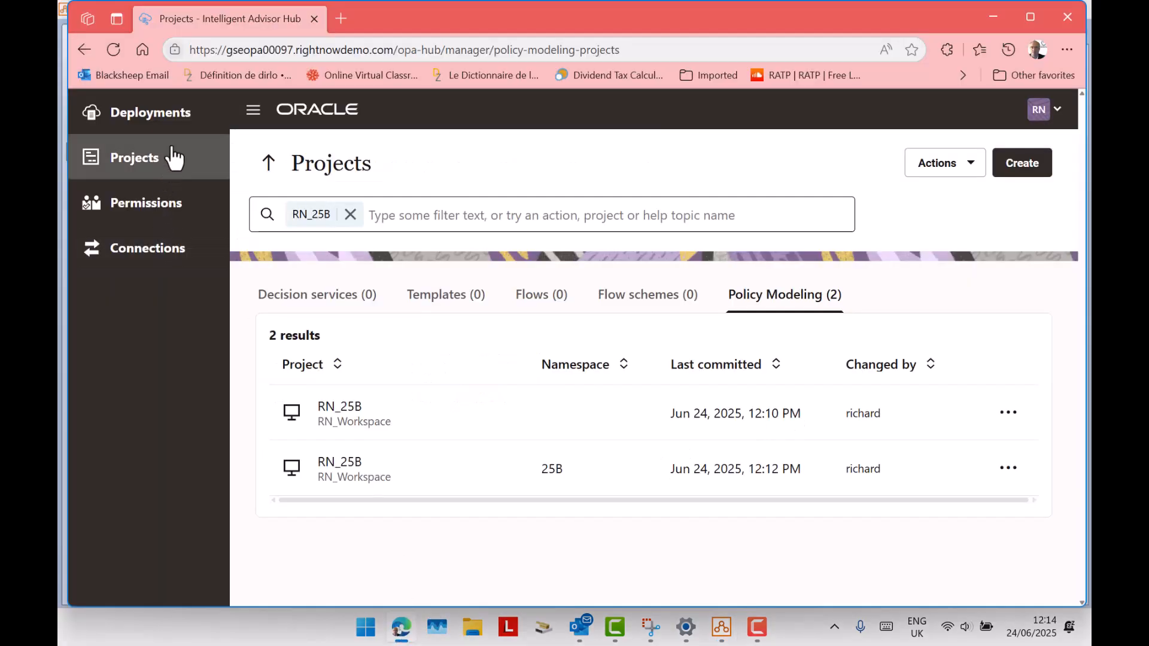
left_click(157, 128)
left_click(349, 217)
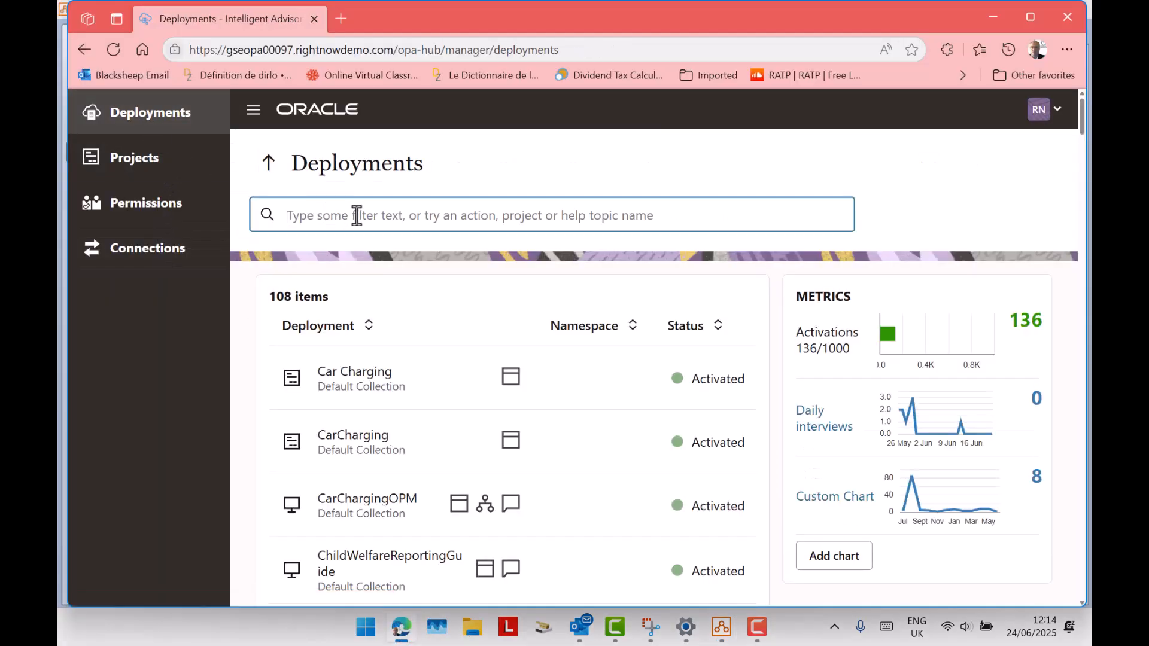
type("RN_25B")
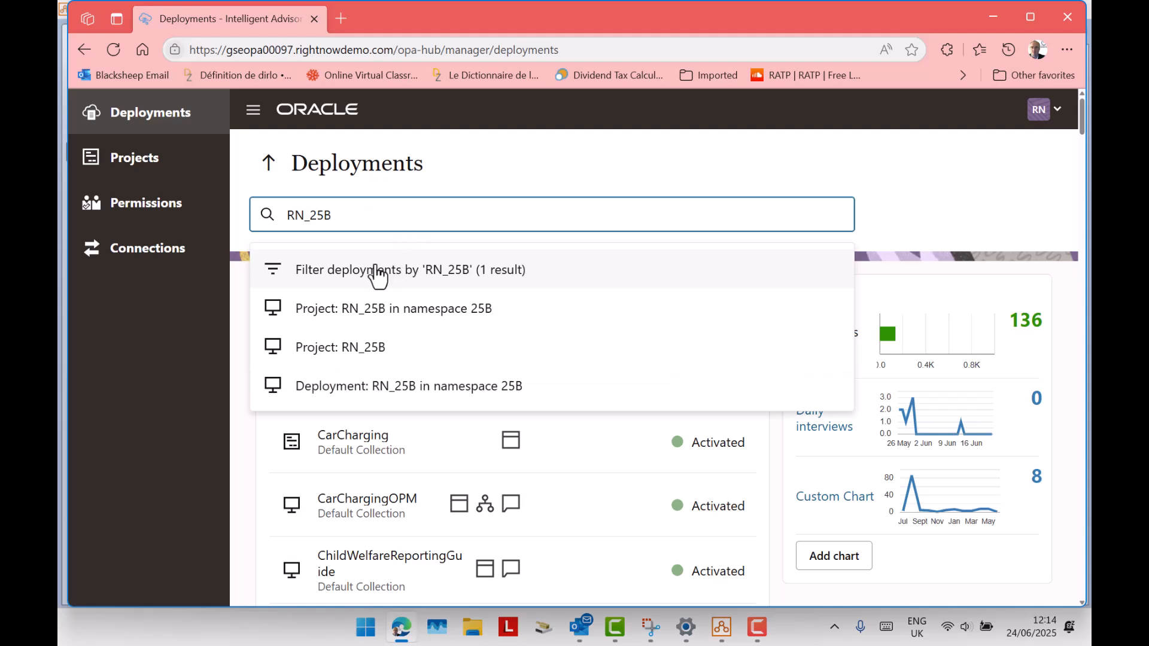
left_click(377, 274)
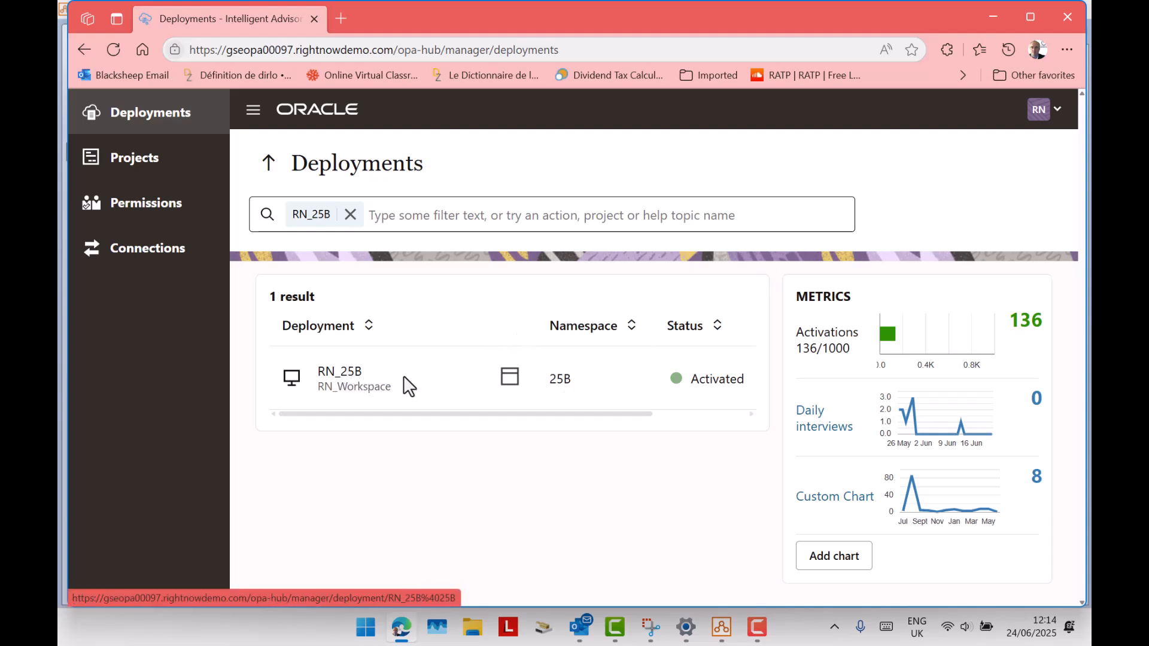
Switch to Policy Modeling and open the recent project RN_25B that has no namespace.
left_click(730, 635)
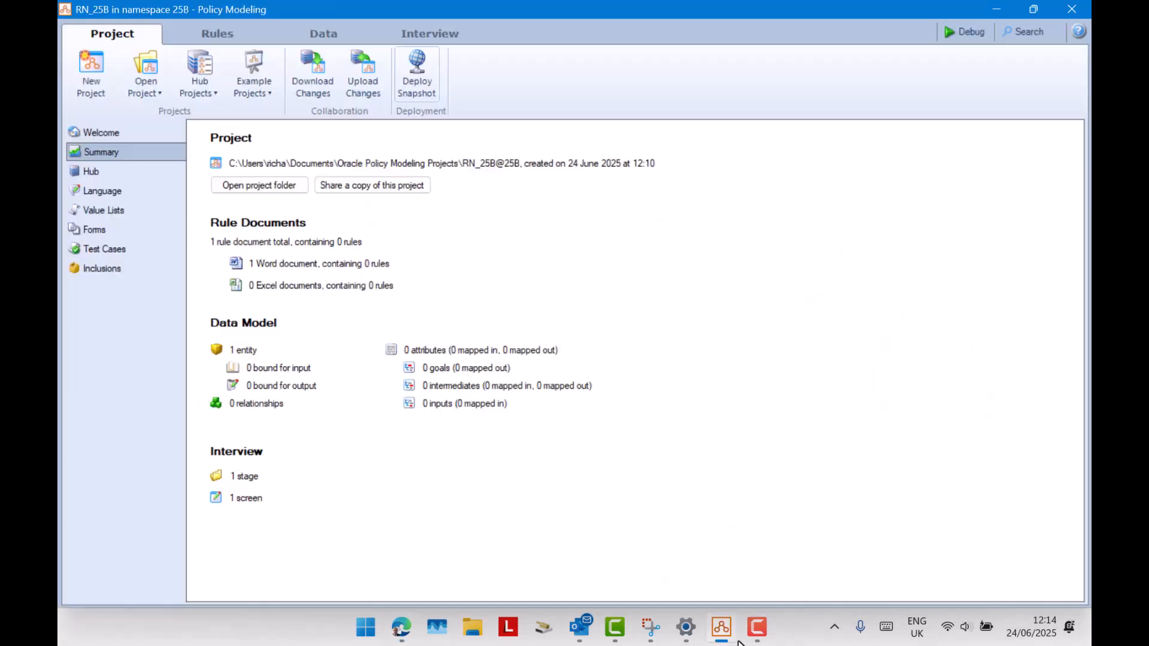
left_click(142, 85)
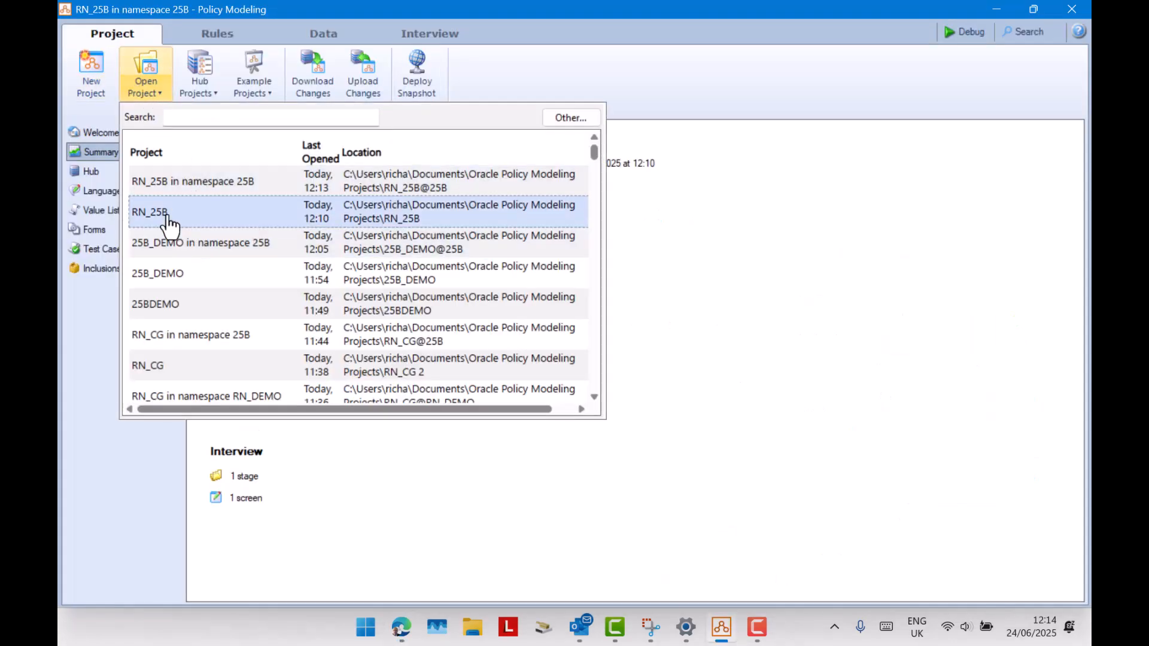
left_click(174, 216)
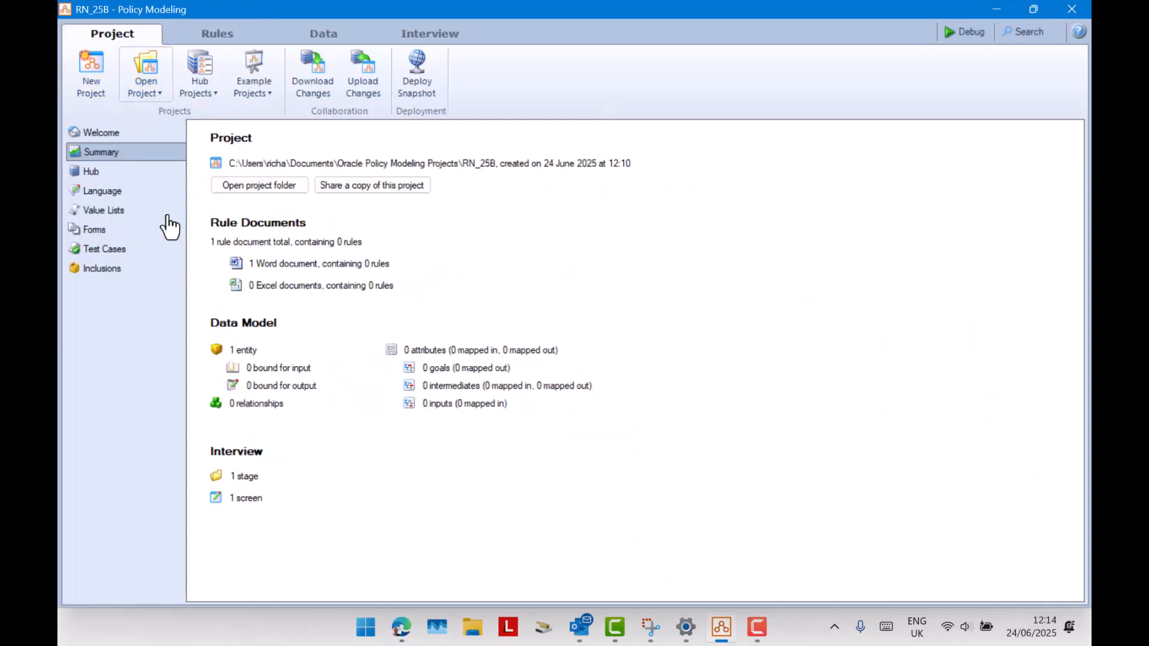
Deploy a snapshot of the project without a namespace, with the comment "Not in a namespace".
left_click(421, 80)
key("Tab")
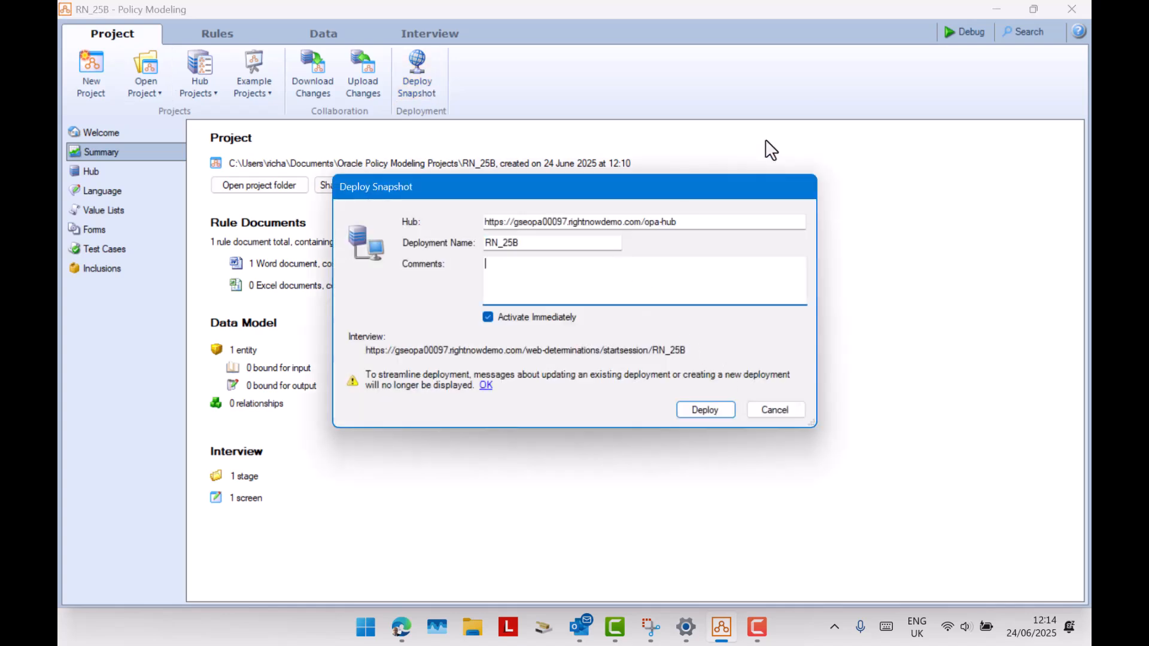
type("V")
type("Not in ")
type("a namespa")
type("ce")
left_click(713, 417)
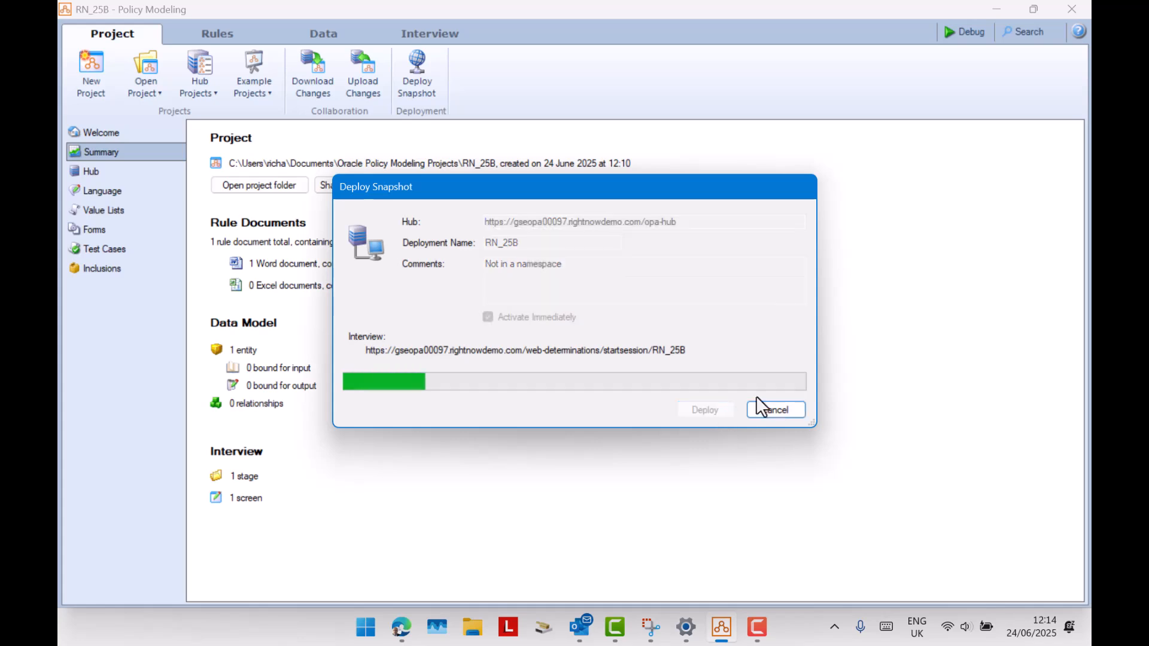
Assign the new deployment to the existing workspace RN_Workspace and close the deployment once it is created.
left_click(563, 292)
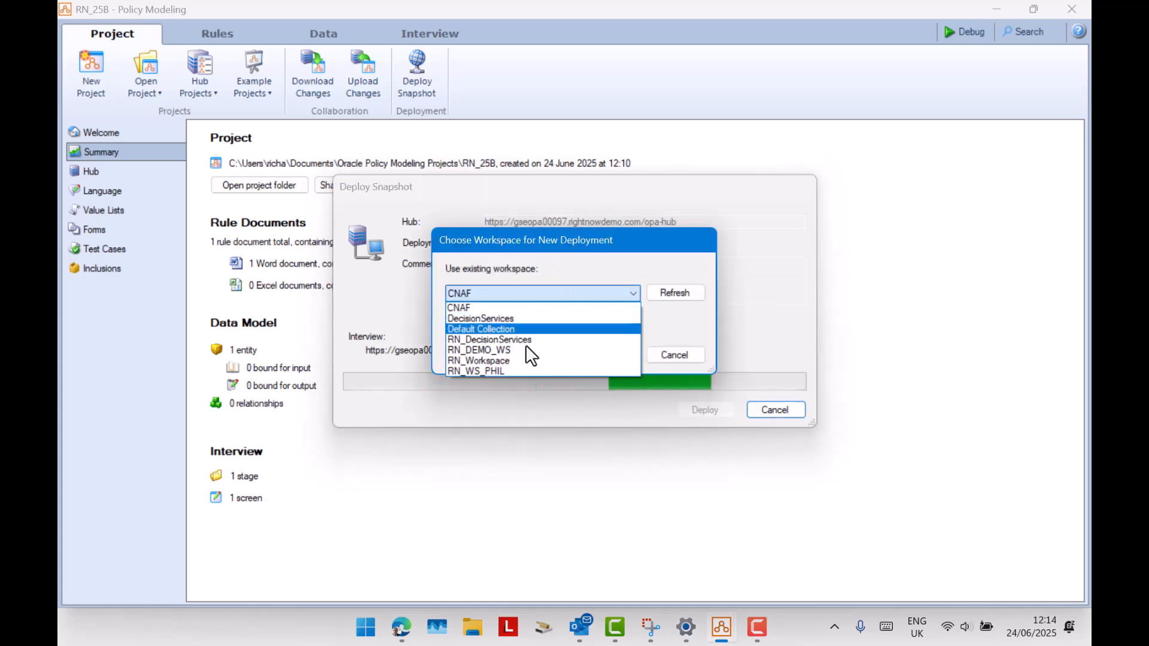
left_click(529, 357)
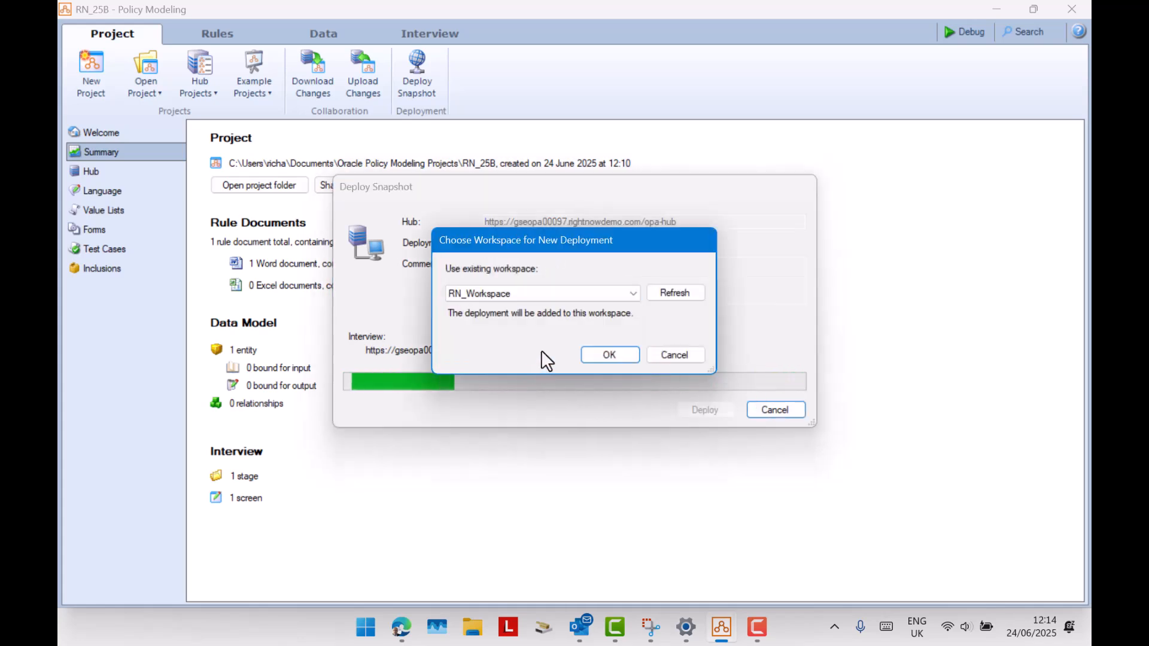
left_click(617, 355)
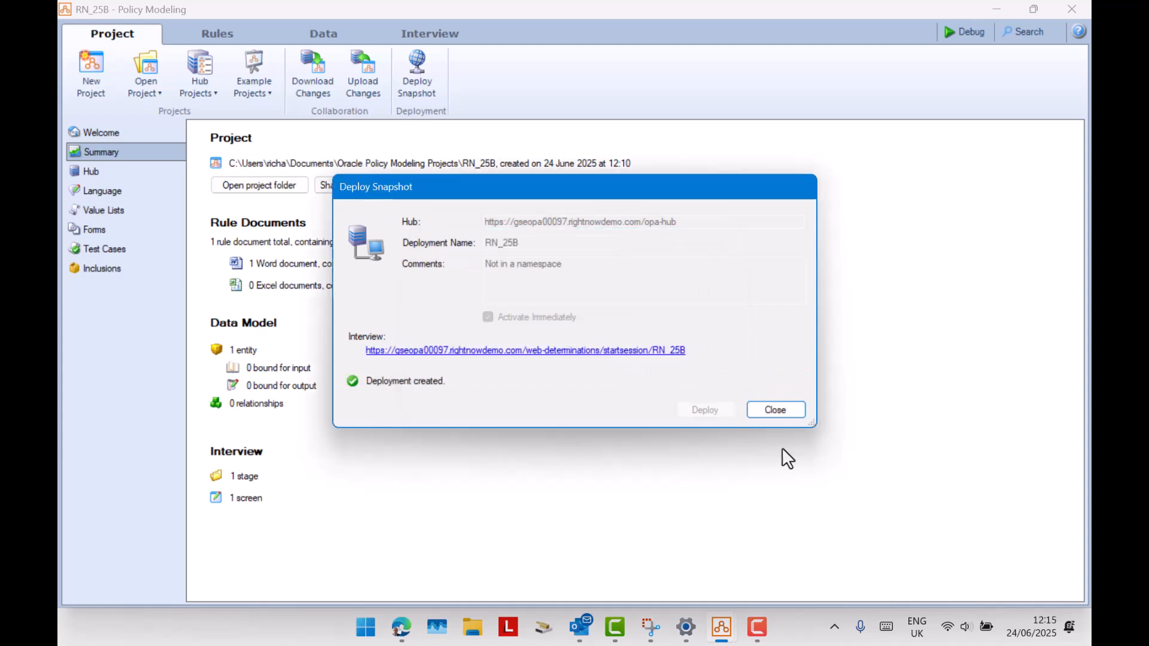
left_click(781, 409)
Switch back to the Hub in the browser and refresh the Deployments list filtered by RN_25B.
left_click(403, 630)
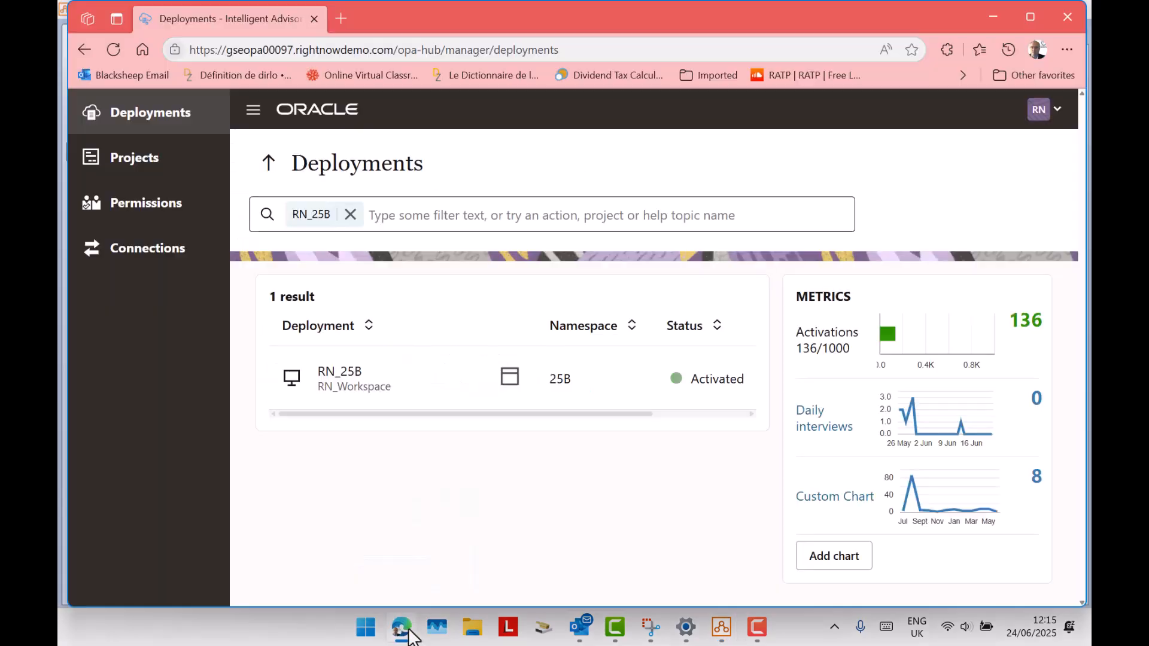
left_click(351, 216)
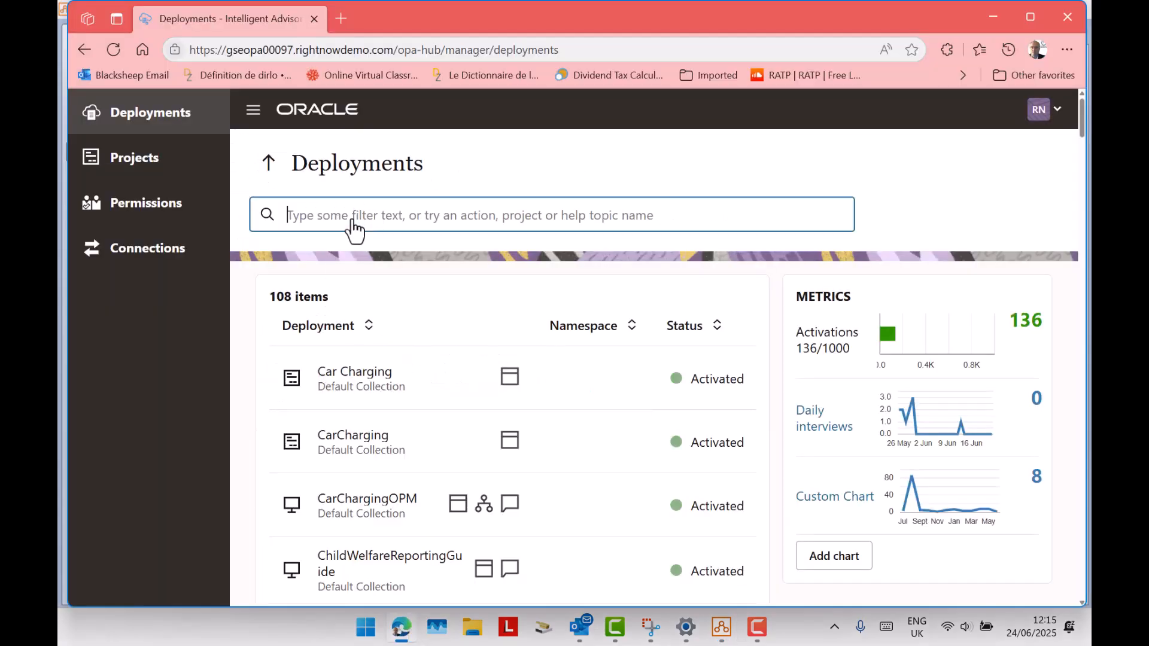
type("RN_25B")
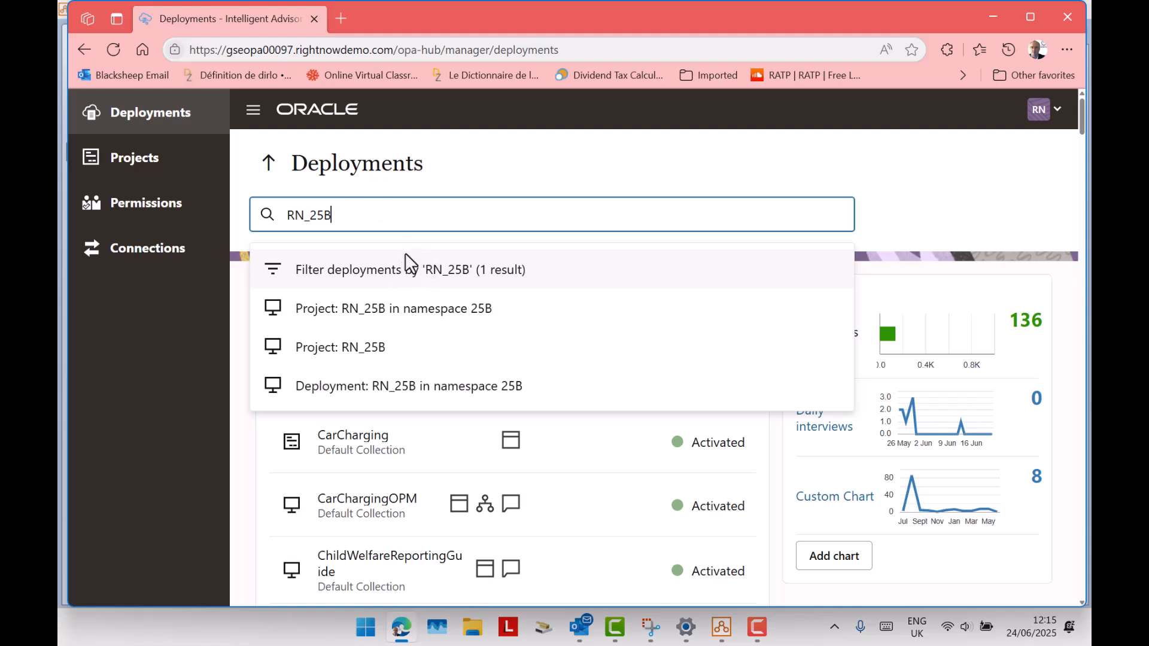
left_click(390, 267)
left_click(132, 126)
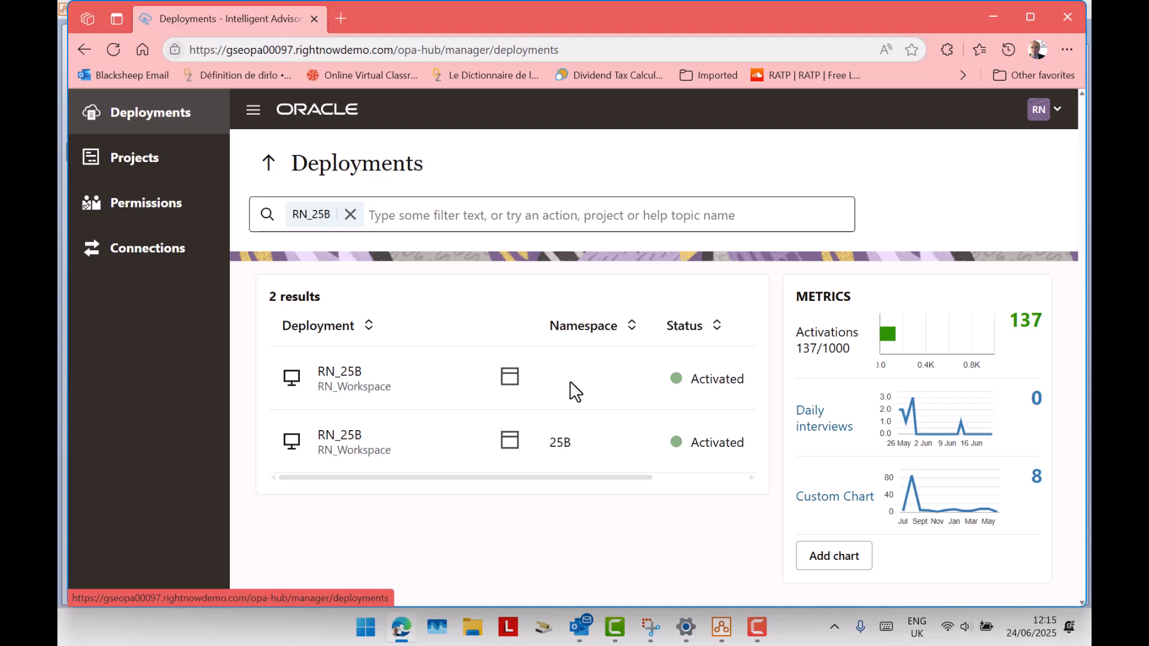
Compare the RN_25B entries under Projects and Deployments, and examine the activation limit in the deployment metrics.
left_click(161, 160)
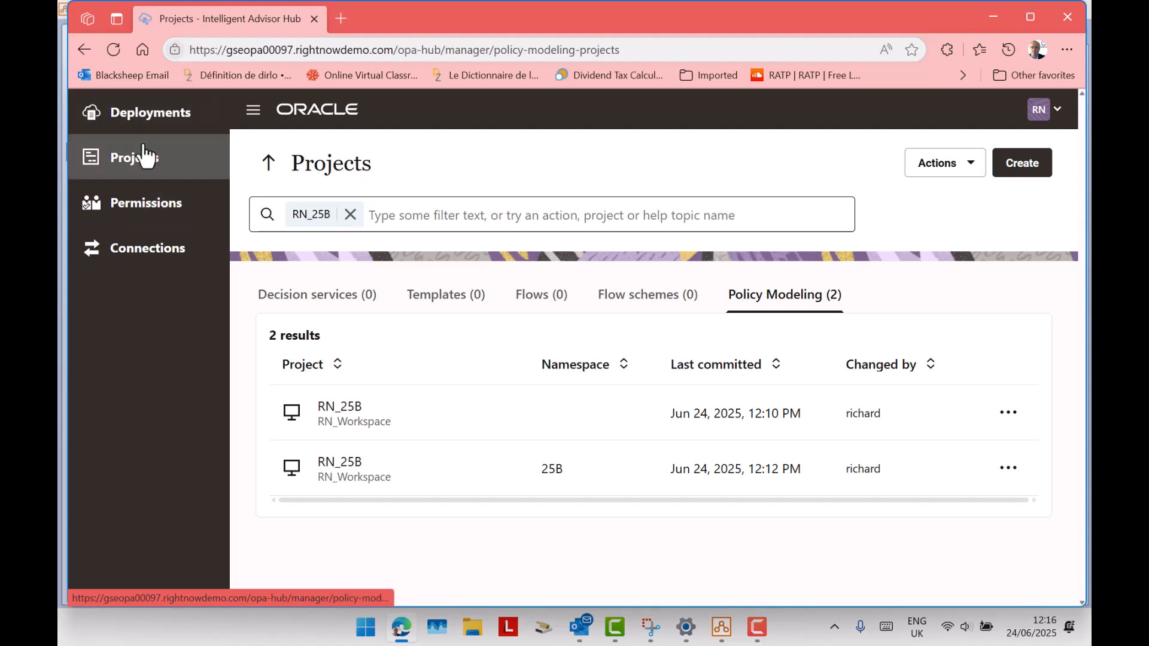
left_click(142, 118)
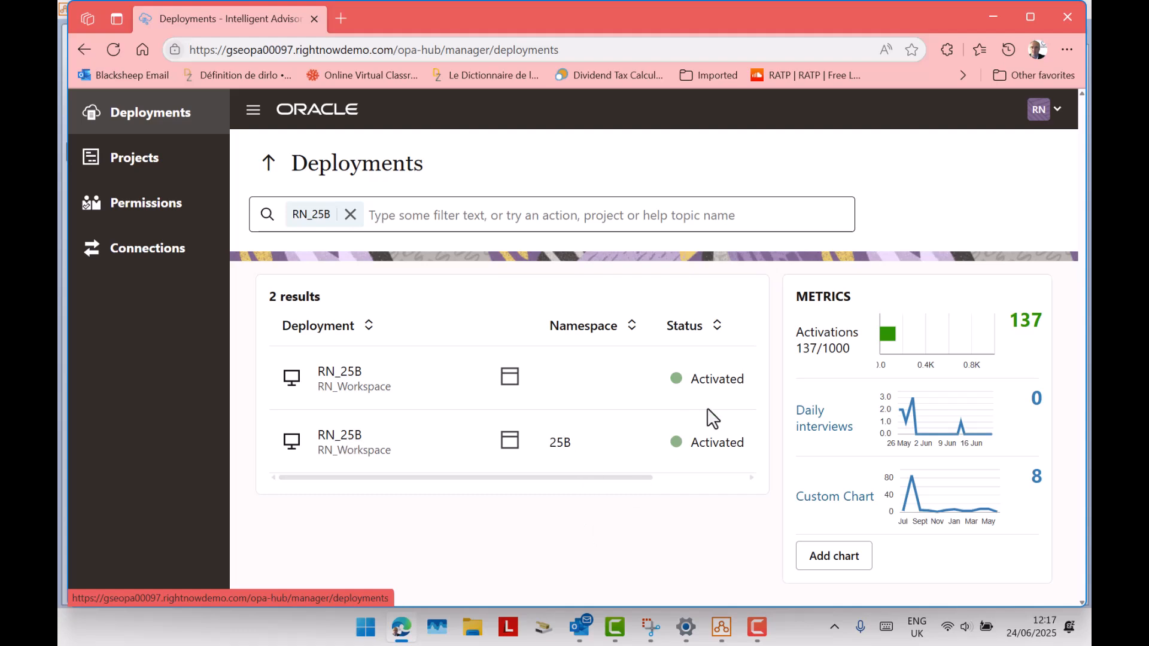
left_click_drag(827, 351, 851, 359)
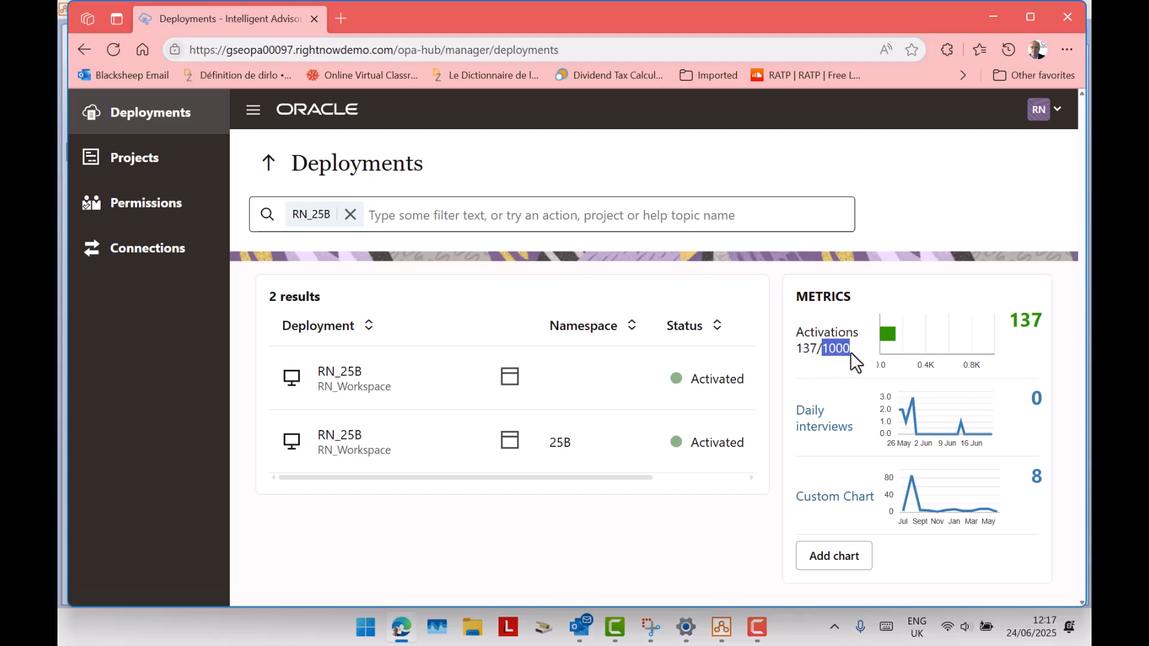
left_click(829, 358)
left_click(755, 628)
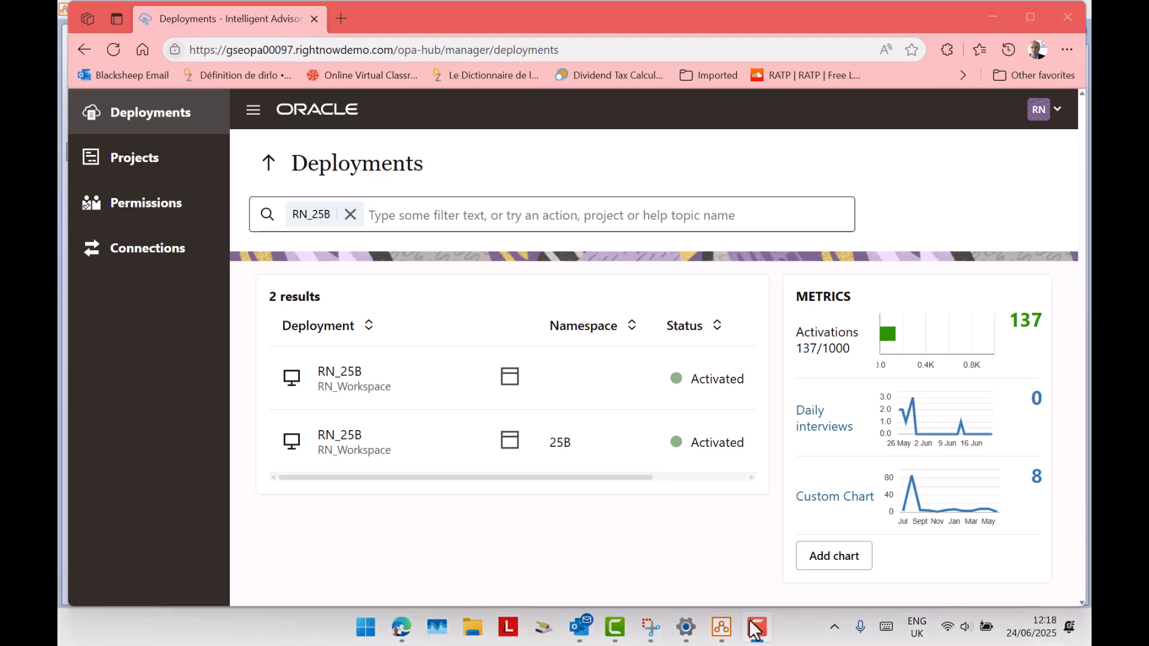